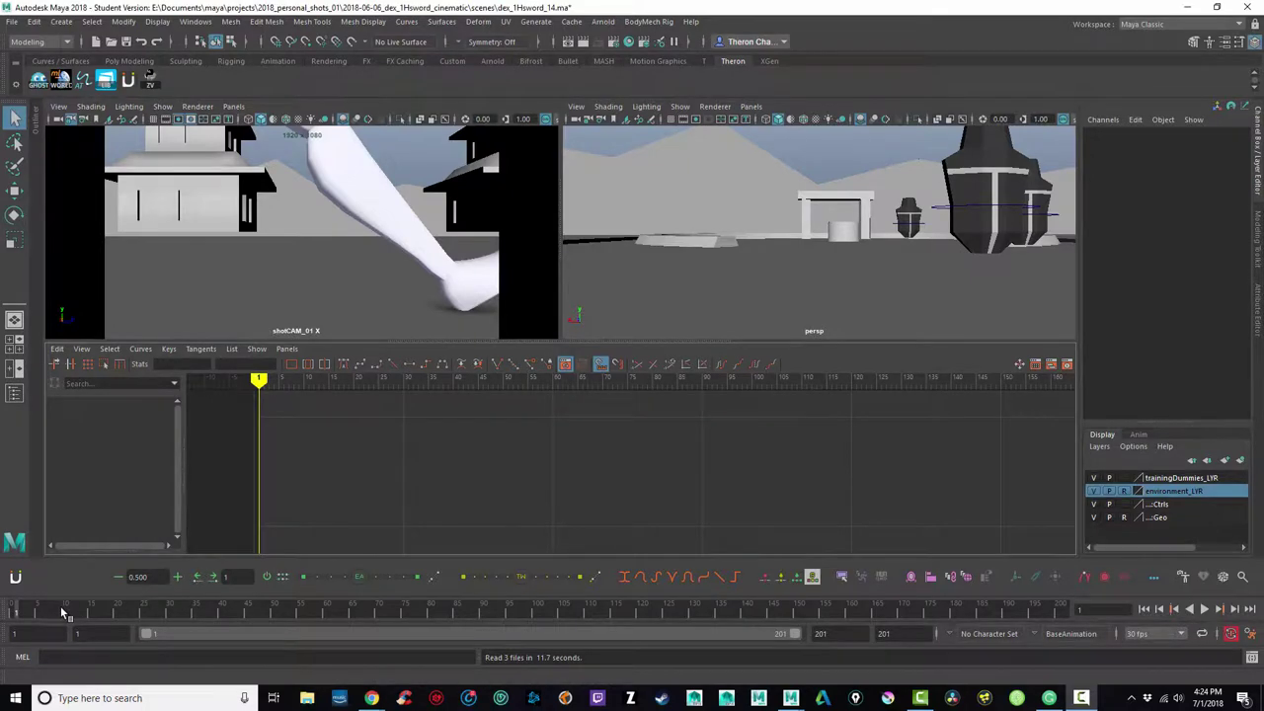
Step: Scrub the animation to frame 61 and maximize the shotCAM_01 camera view
{"action": "left_click_drag", "start_coordinate": [61, 612], "coordinate": [329, 612]}
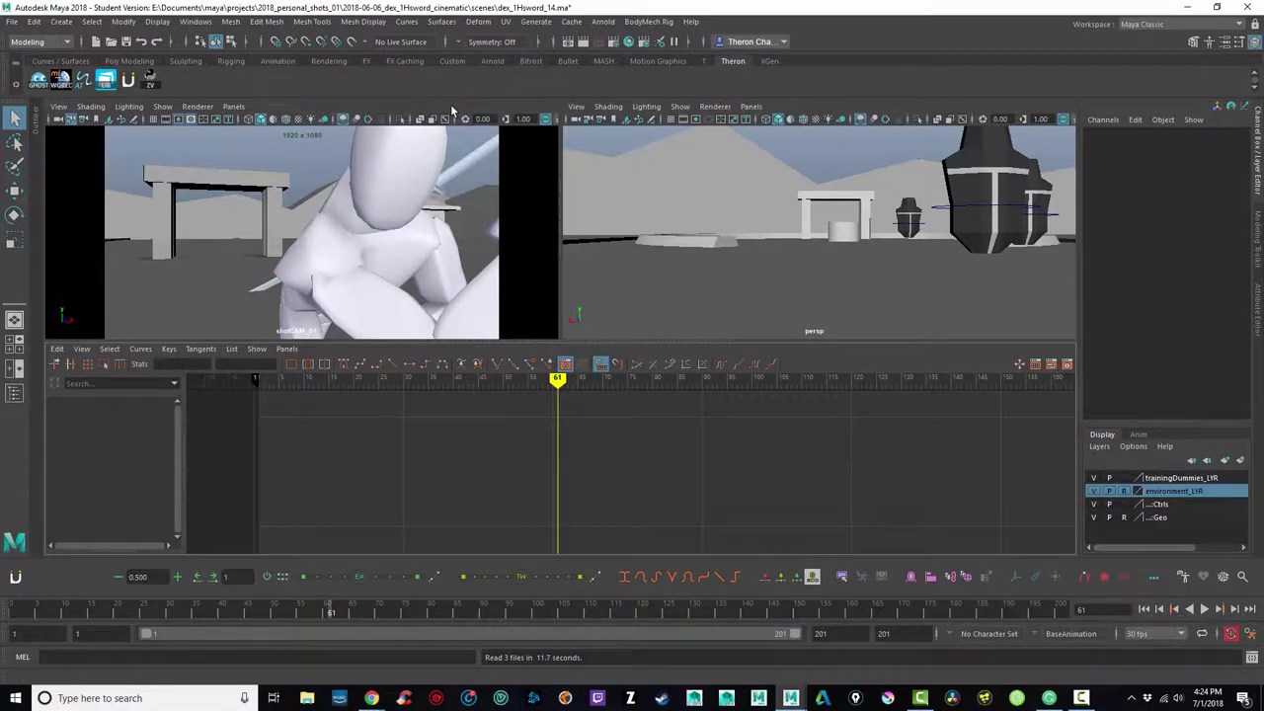
{"action": "key", "text": "space"}
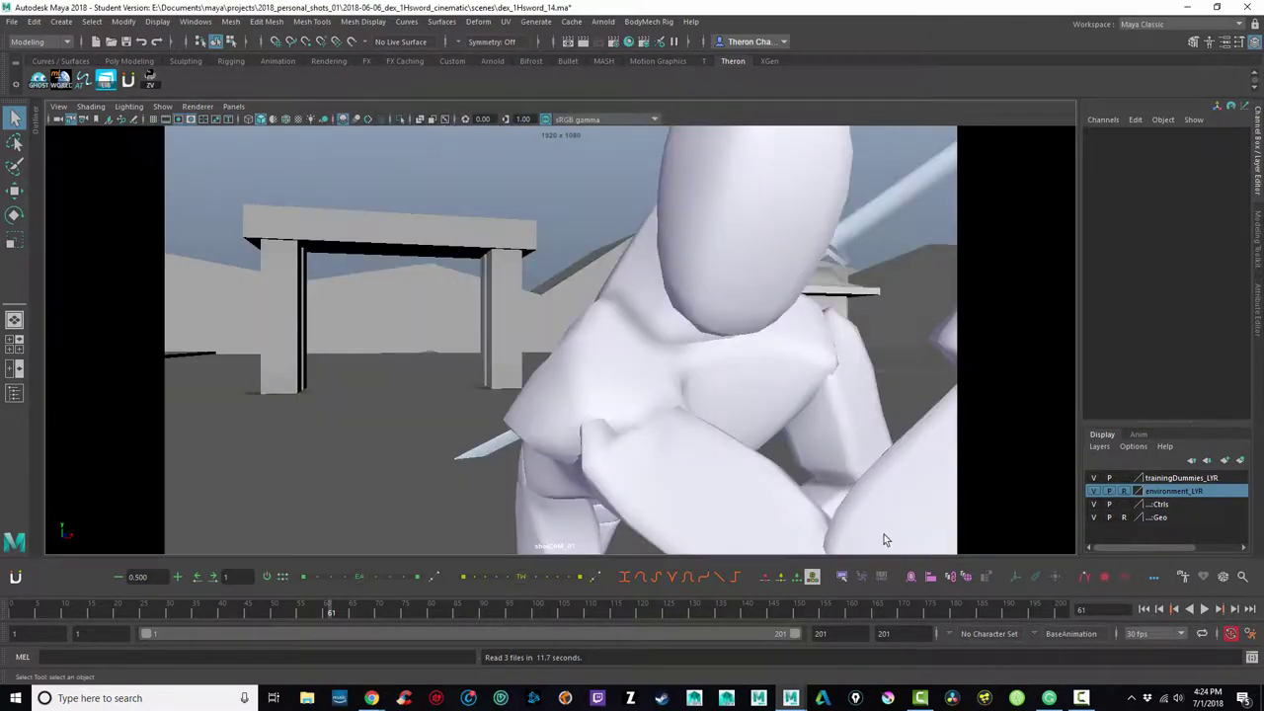
{"action": "left_click", "coordinate": [1143, 609]}
{"action": "left_click", "coordinate": [1206, 608]}
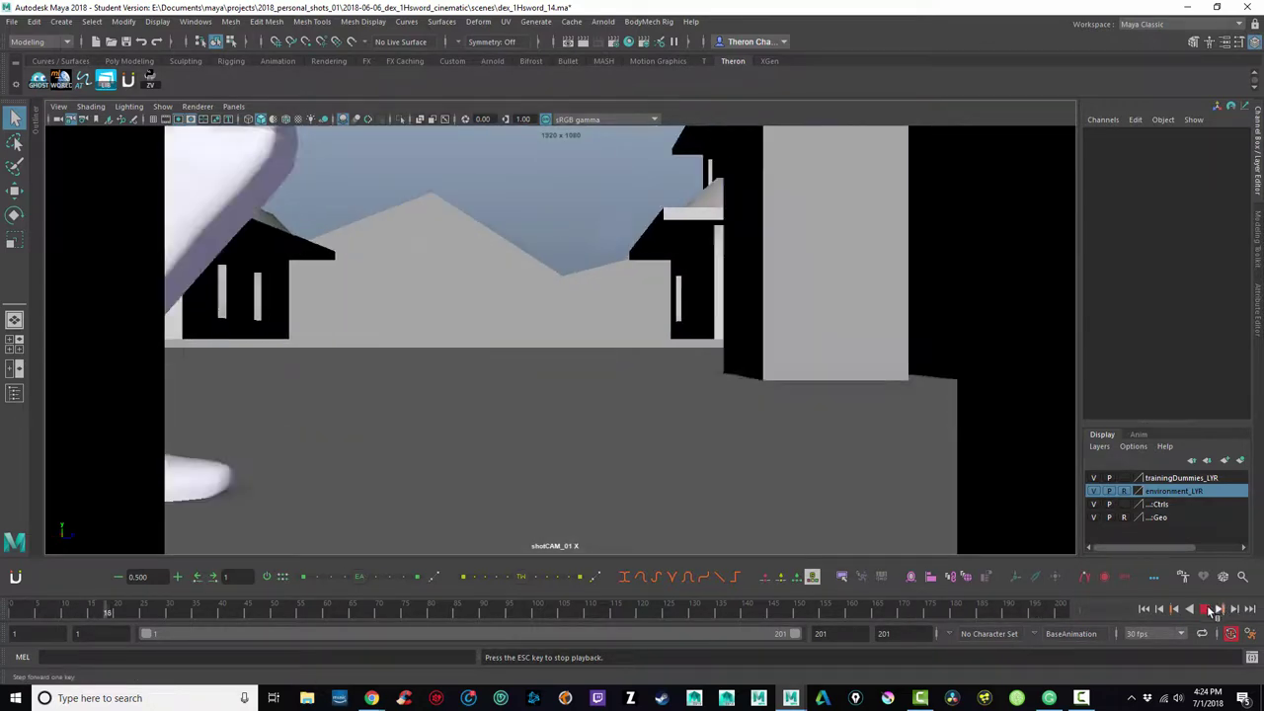
{"action": "left_click", "coordinate": [1206, 609]}
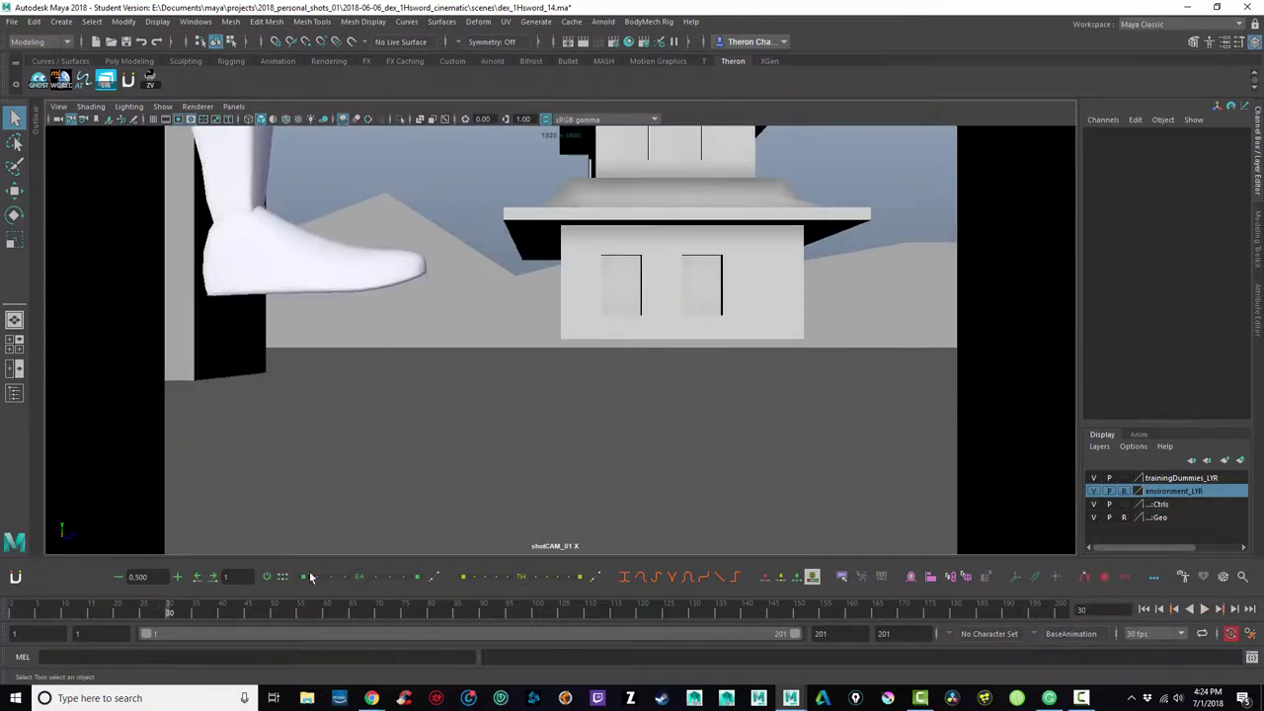
{"action": "key", "text": "alt+v"}
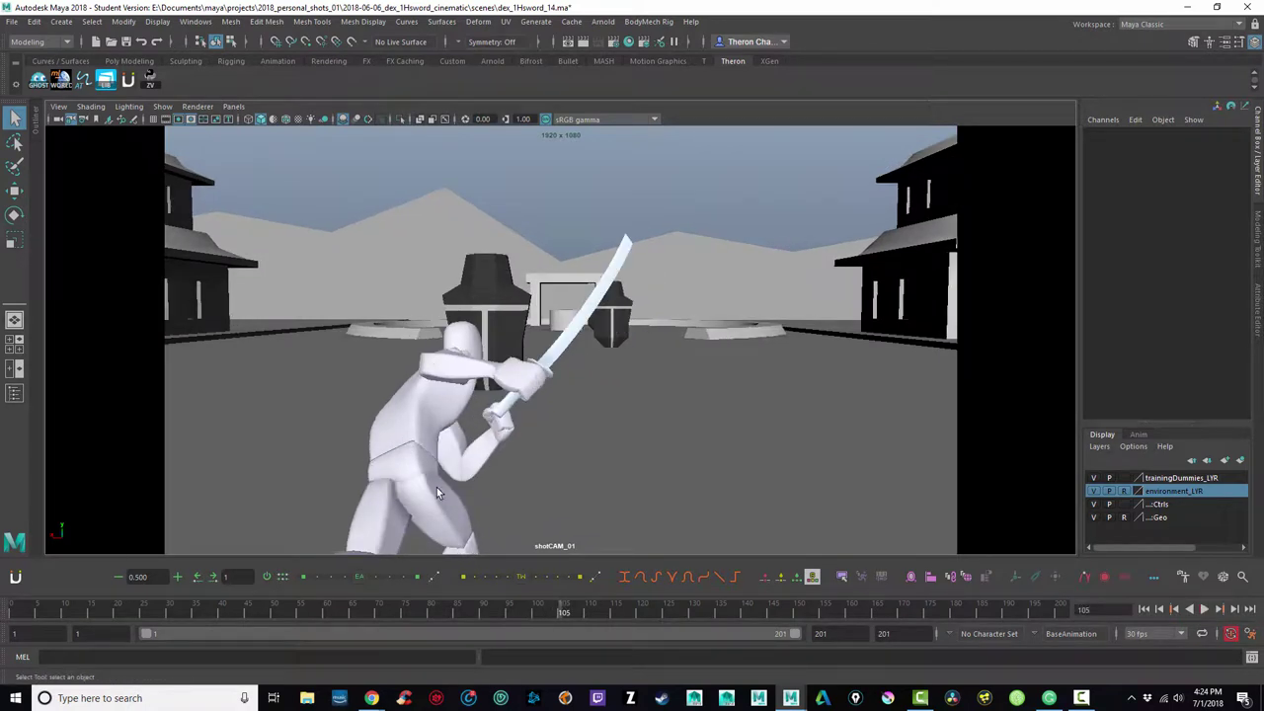
{"action": "left_click_drag", "start_coordinate": [538, 613], "coordinate": [699, 622]}
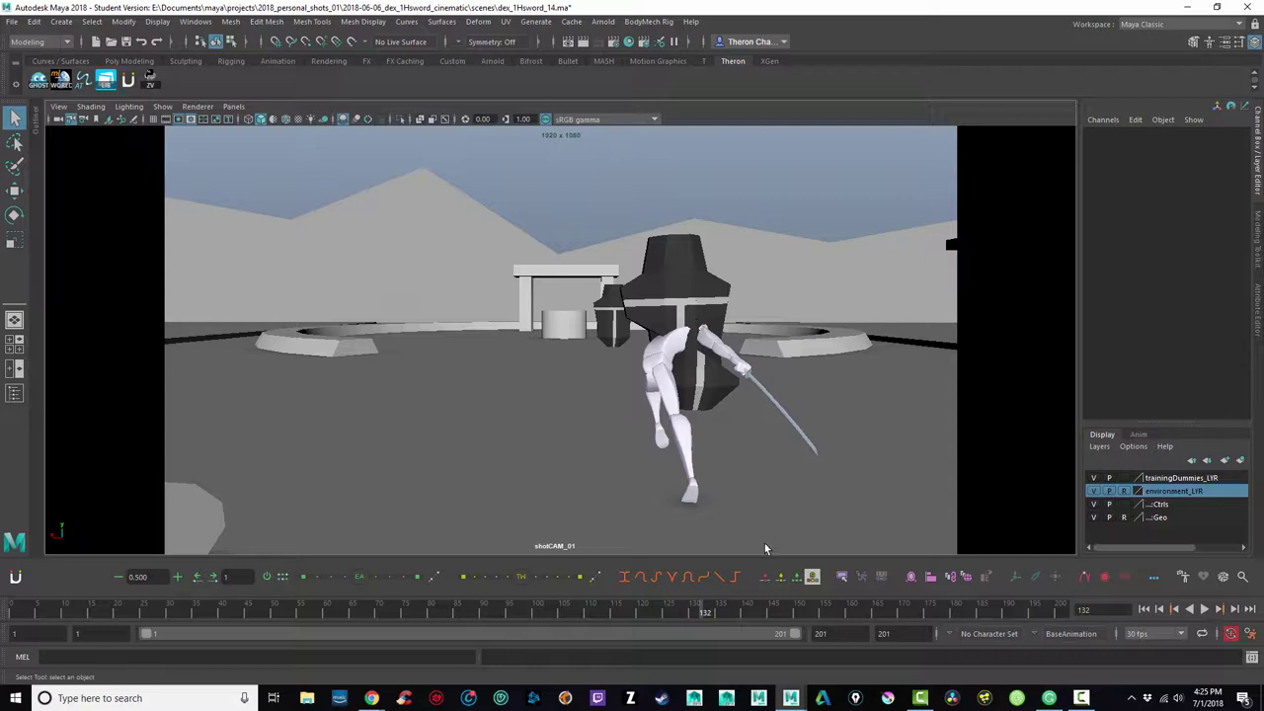
{"action": "left_click_drag", "start_coordinate": [704, 614], "coordinate": [694, 614]}
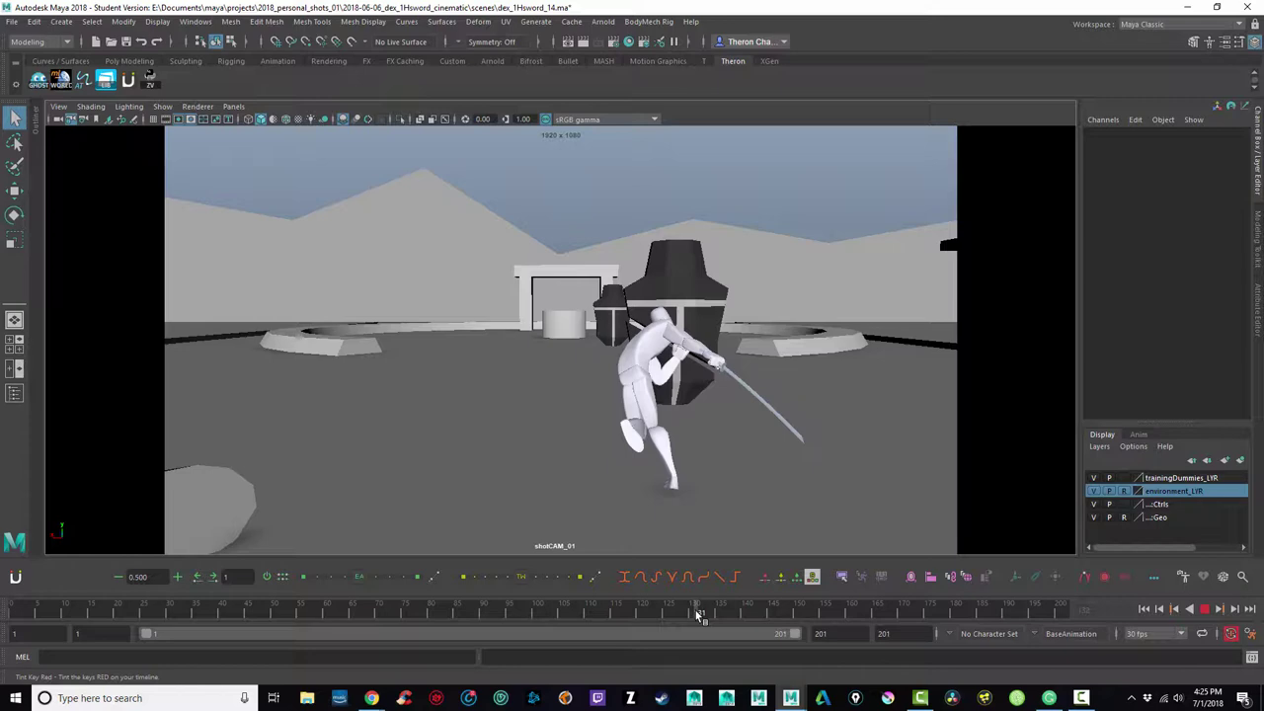
{"action": "left_click_drag", "start_coordinate": [698, 614], "coordinate": [800, 655]}
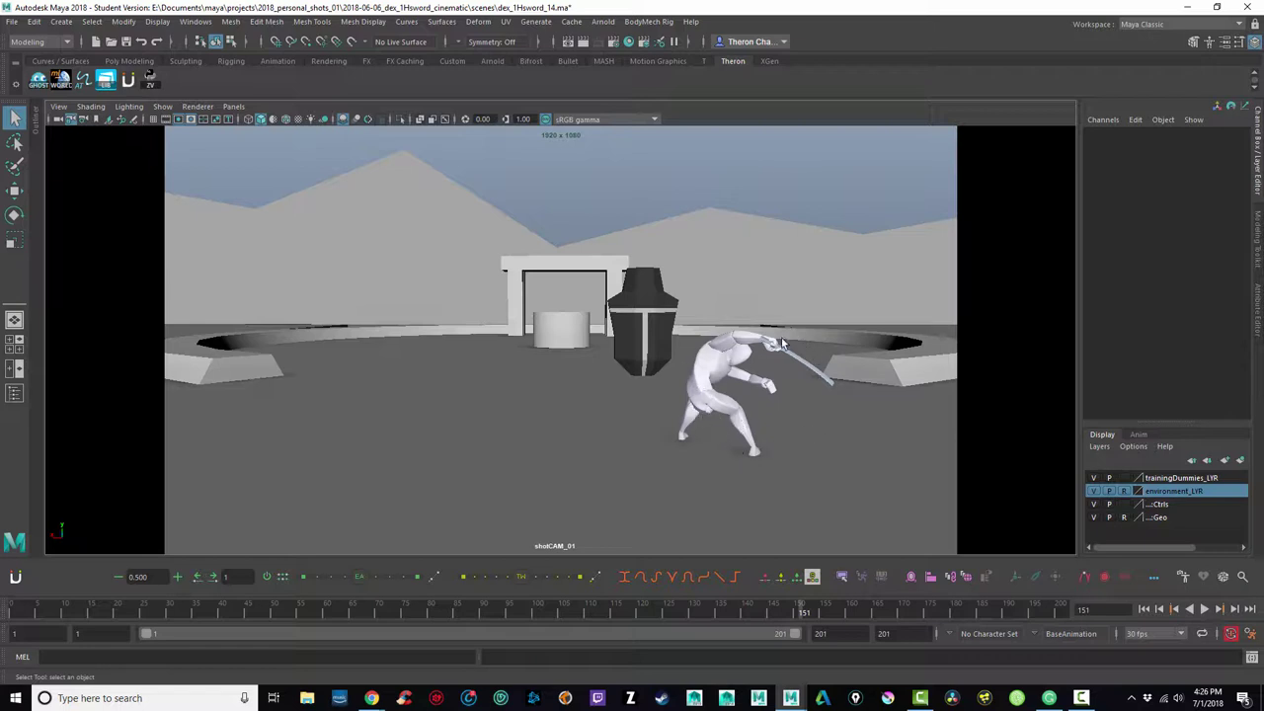
Step: Scrub through the slash back to about frame 78, then play and stop the shot
{"action": "left_click_drag", "start_coordinate": [805, 613], "coordinate": [825, 614]}
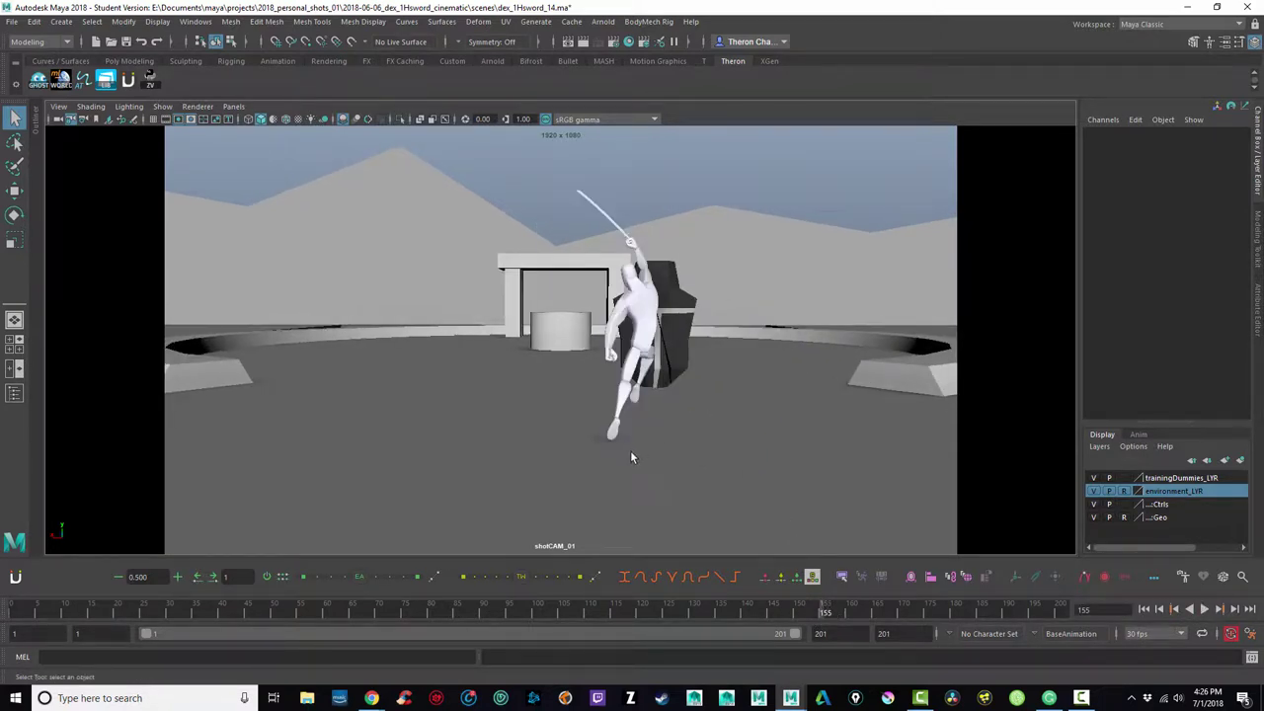
{"action": "left_click_drag", "start_coordinate": [829, 613], "coordinate": [747, 640]}
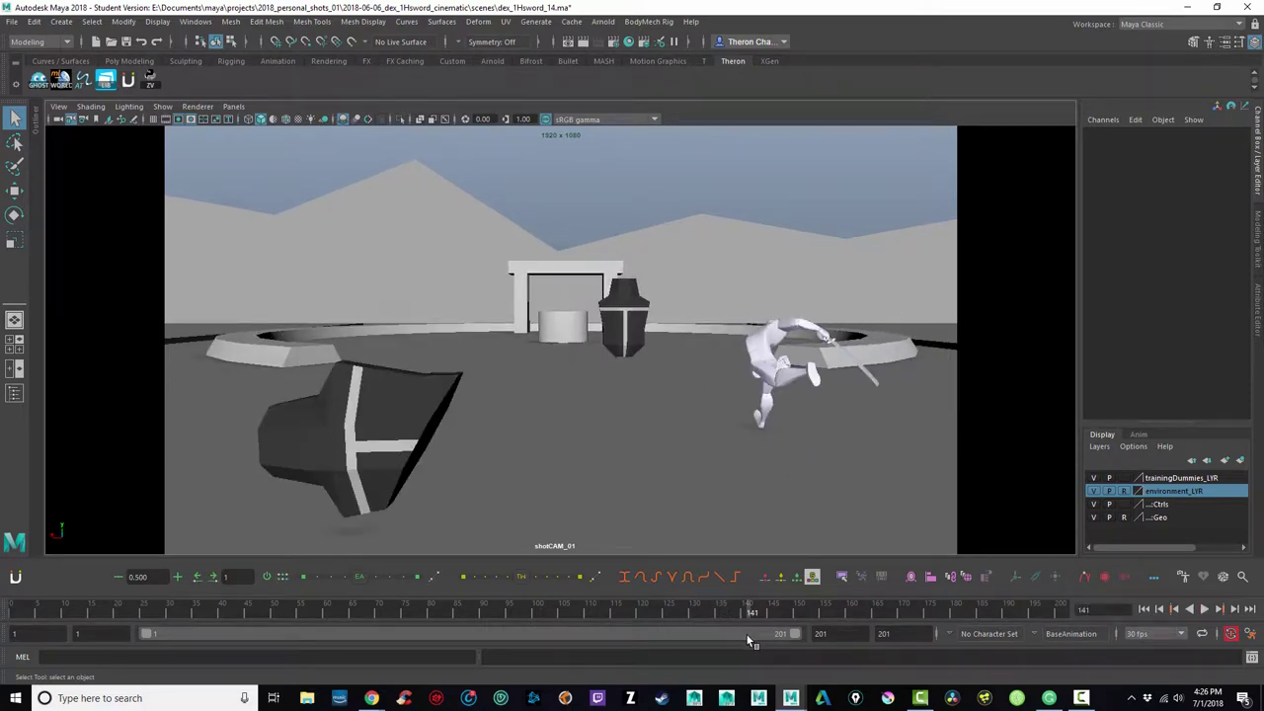
{"action": "left_click_drag", "start_coordinate": [739, 614], "coordinate": [427, 590]}
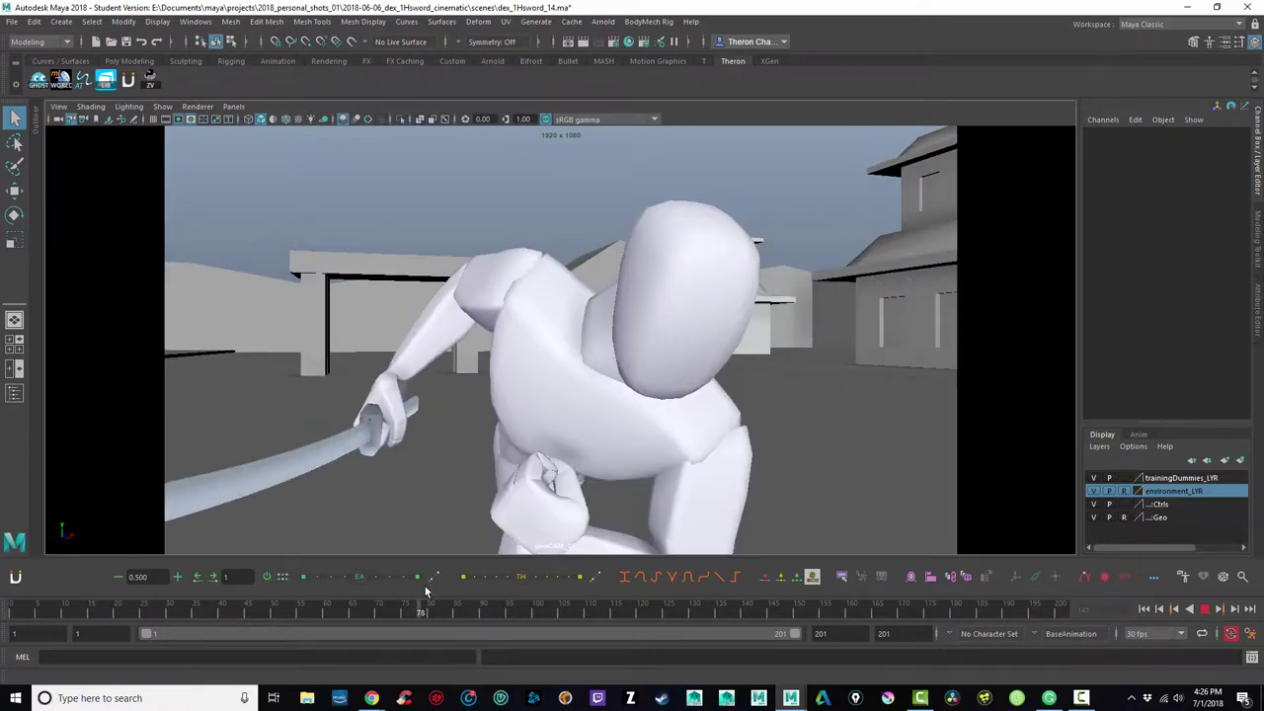
{"action": "left_click", "coordinate": [1205, 609]}
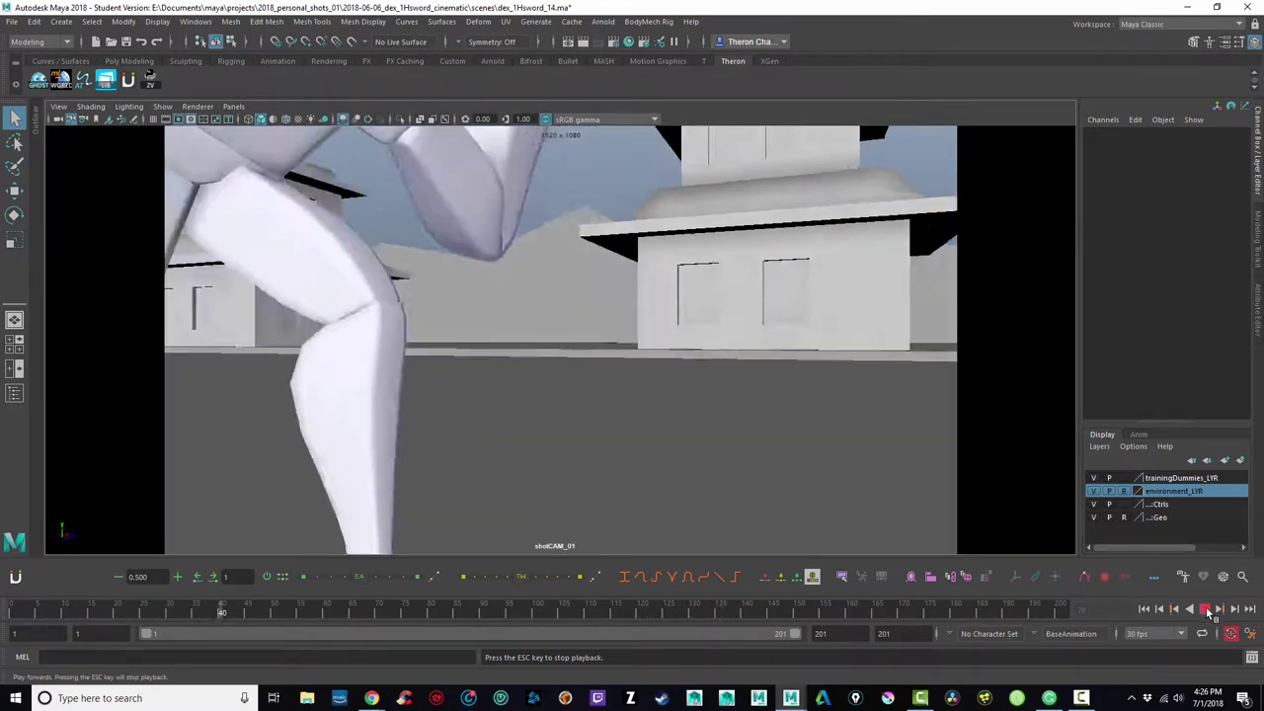
{"action": "left_click", "coordinate": [1206, 611]}
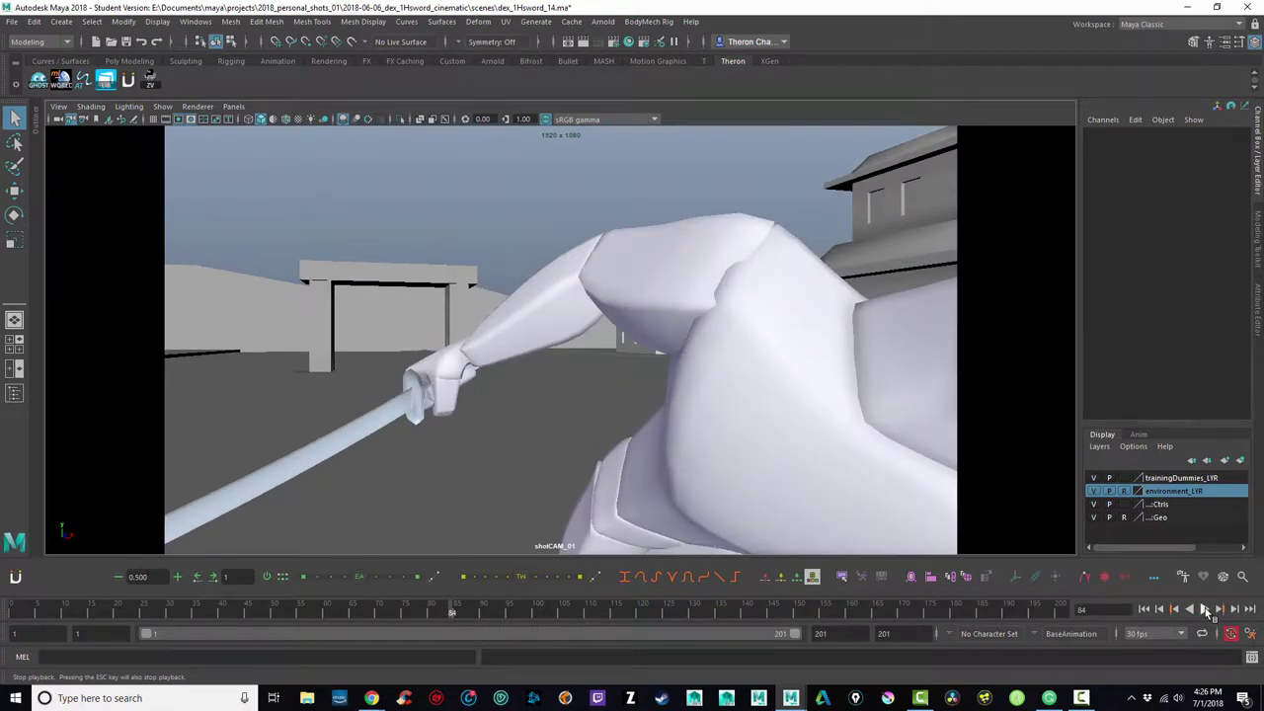
Step: Play from around frame 130, check the pose near frame 153, and replay from frame 112
{"action": "left_click", "coordinate": [691, 619]}
{"action": "key", "text": "alt+v"}
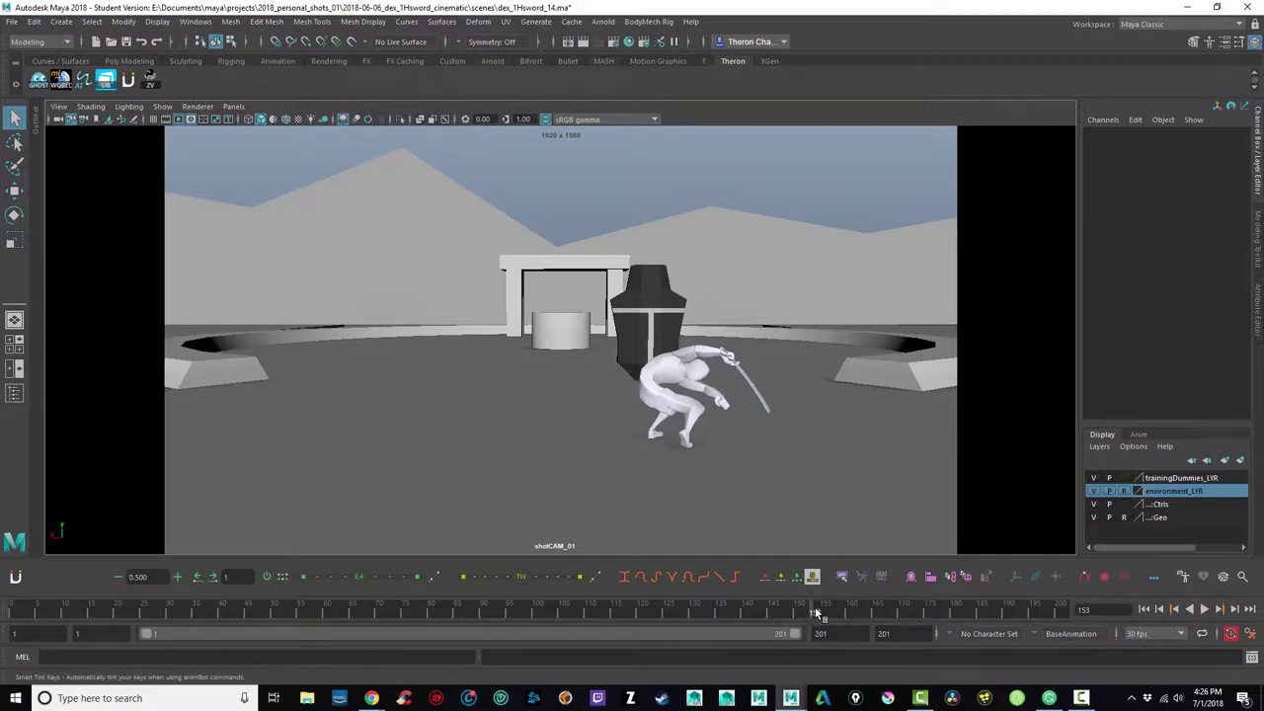
{"action": "mouse_move", "coordinate": [815, 606]}
{"action": "left_mouse_down"}
{"action": "mouse_move", "coordinate": [835, 609]}
{"action": "mouse_move", "coordinate": [812, 592]}
{"action": "mouse_move", "coordinate": [835, 590]}
{"action": "mouse_move", "coordinate": [808, 577]}
{"action": "mouse_move", "coordinate": [817, 585]}
{"action": "left_mouse_up"}
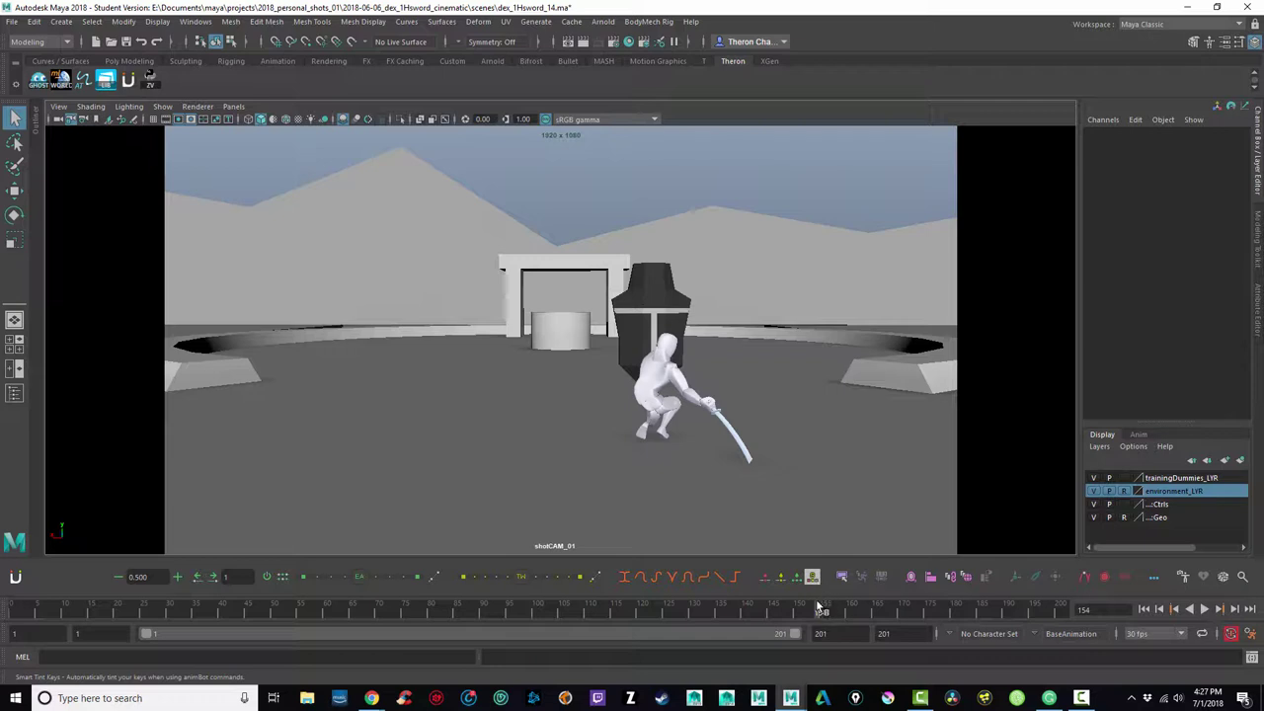
{"action": "key", "text": "alt+v"}
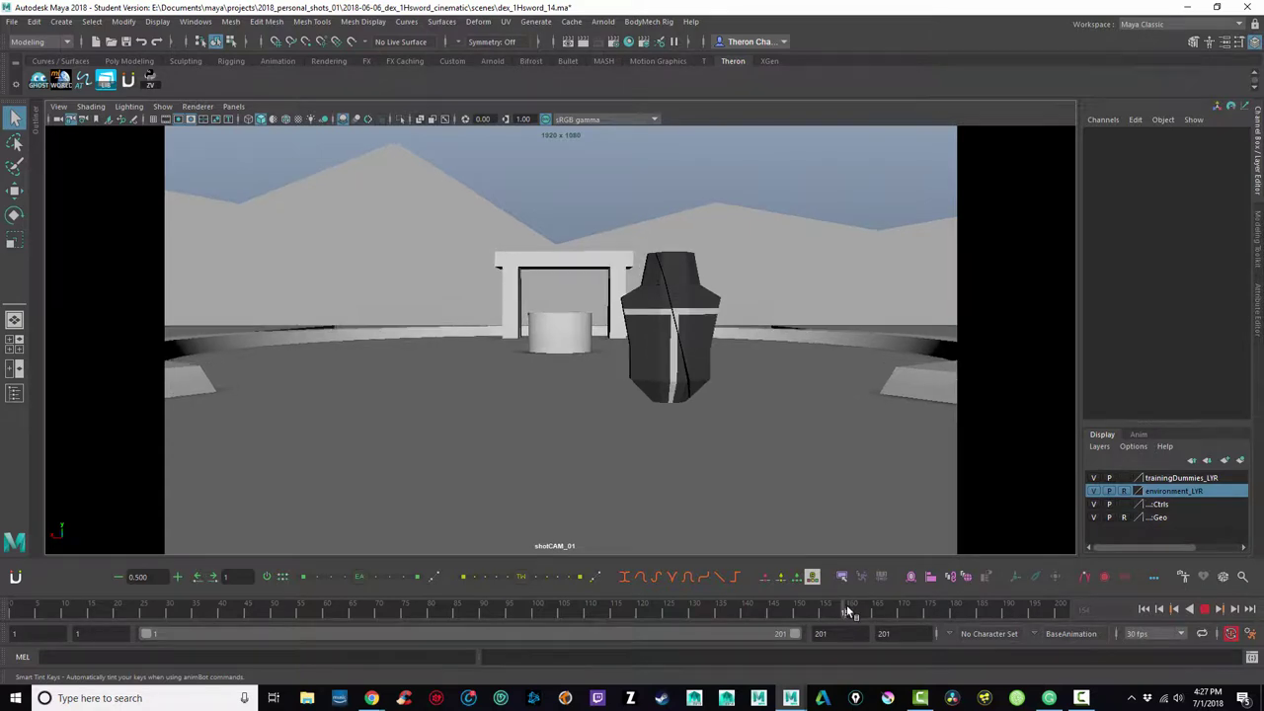
{"action": "left_click_drag", "start_coordinate": [833, 610], "coordinate": [597, 612]}
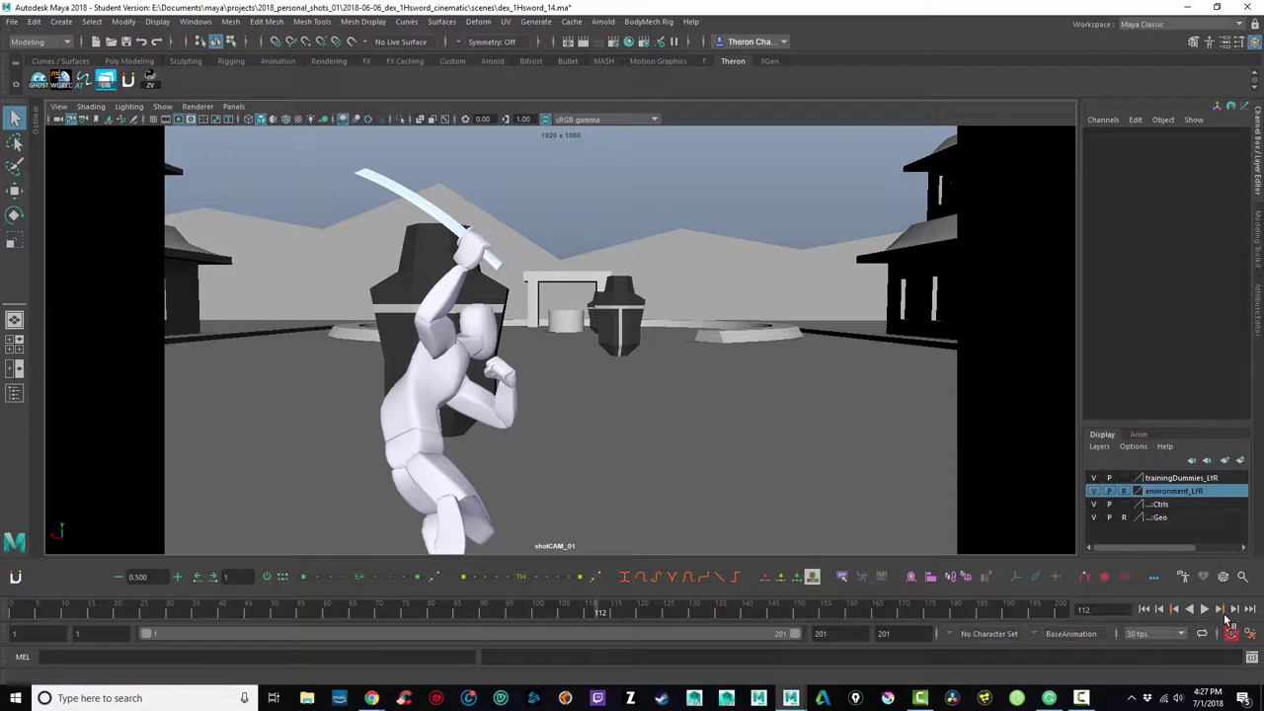
{"action": "left_click", "coordinate": [1205, 609]}
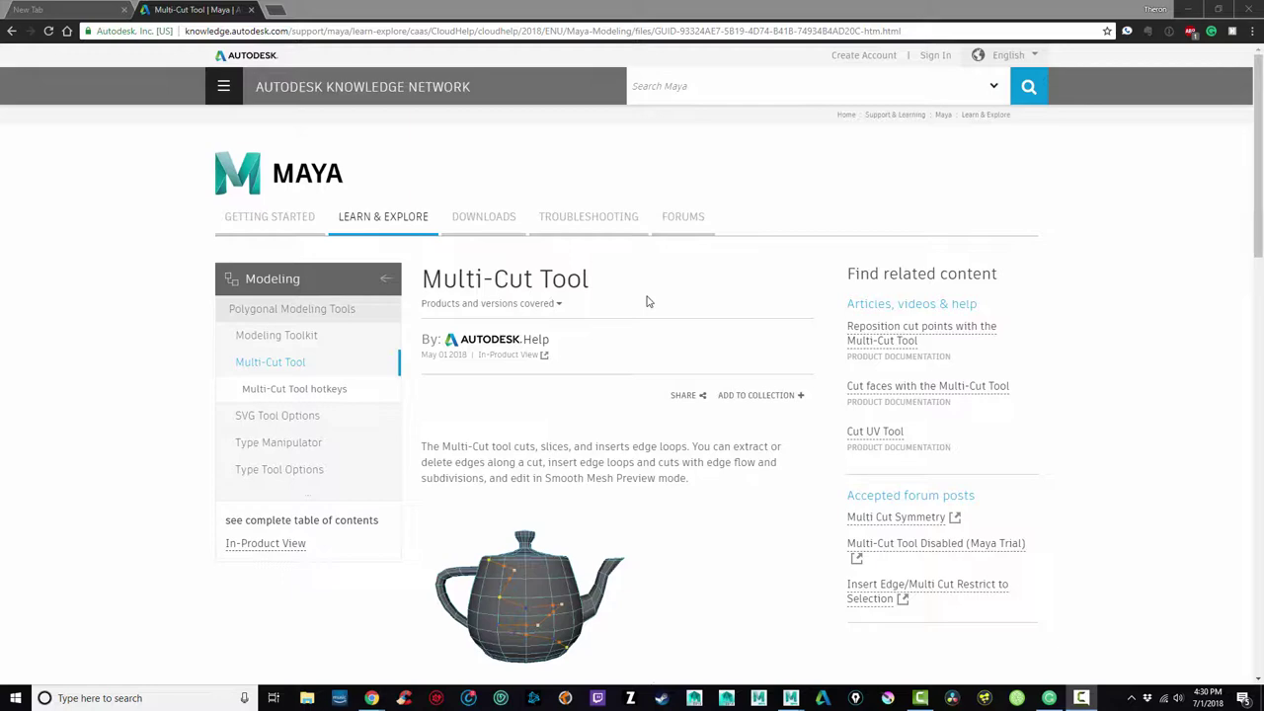
Step: Scroll the Multi-Cut Tool help page down to the access instructions and Related topics
{"action": "scroll", "coordinate": [646, 301], "scroll_direction": "down", "scroll_amount": 3}
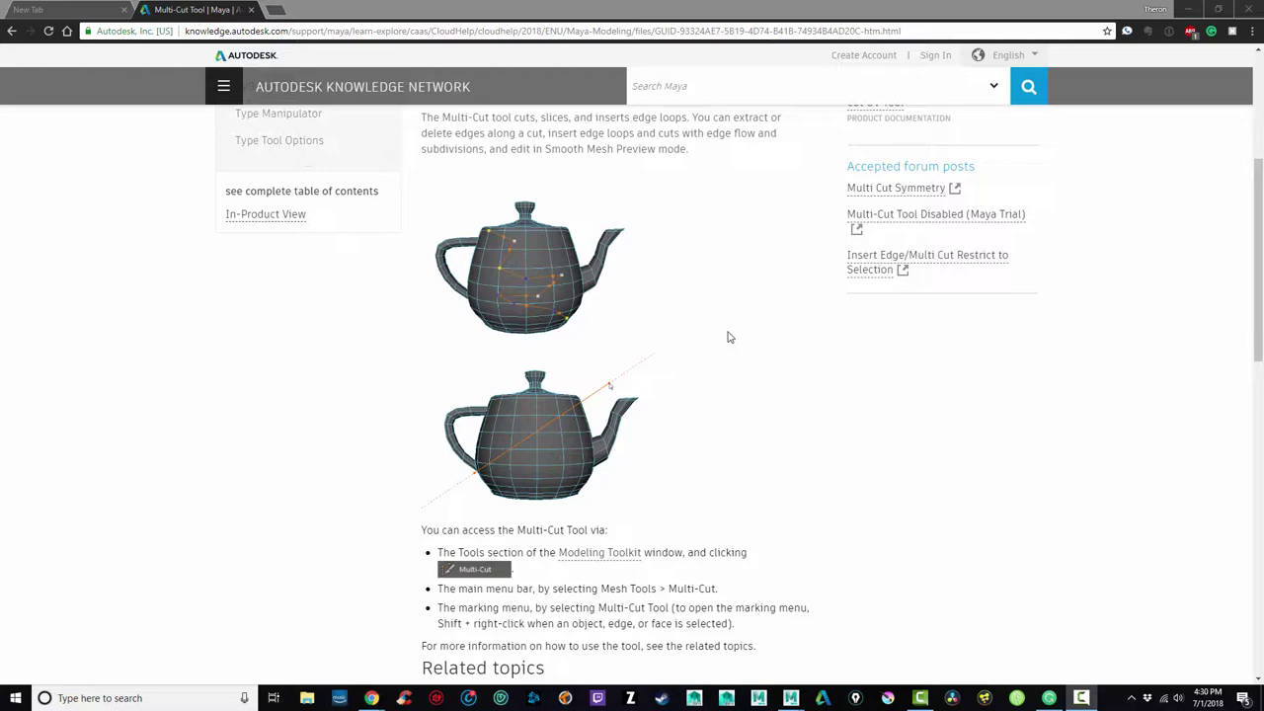
{"action": "scroll", "coordinate": [865, 386], "scroll_direction": "down", "scroll_amount": 2}
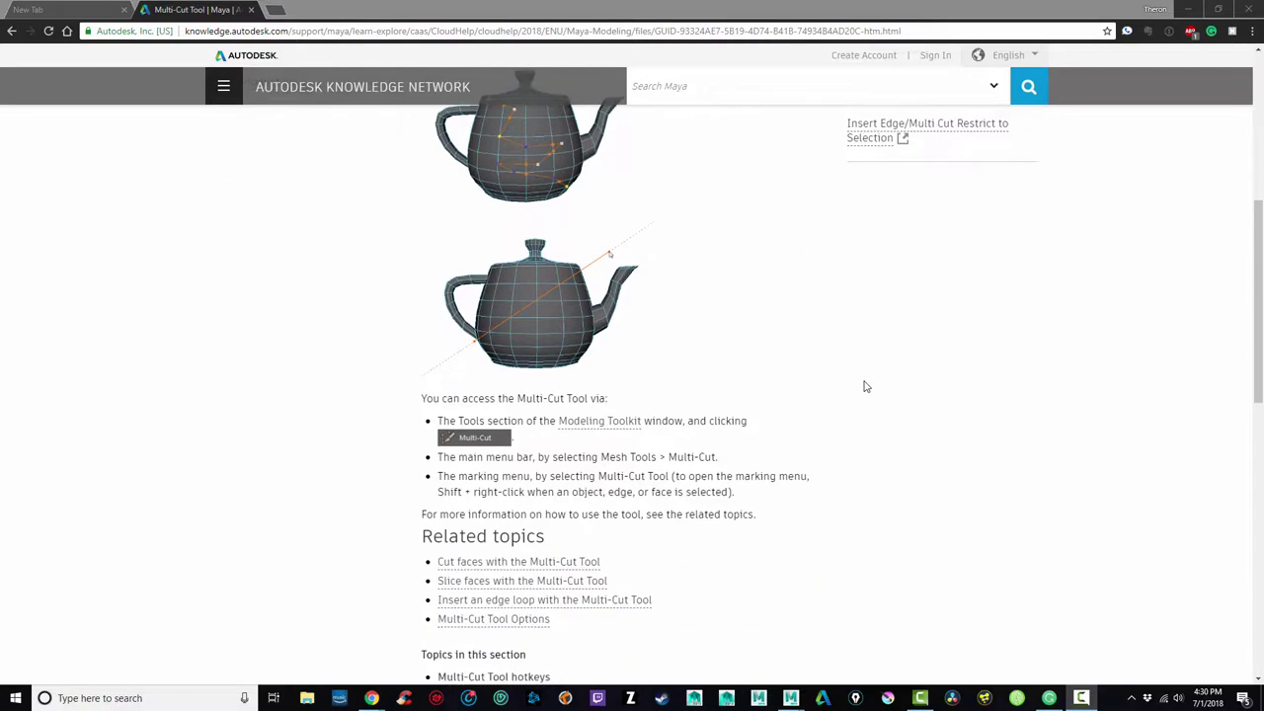
{"action": "scroll", "coordinate": [865, 387], "scroll_direction": "up", "scroll_amount": 1}
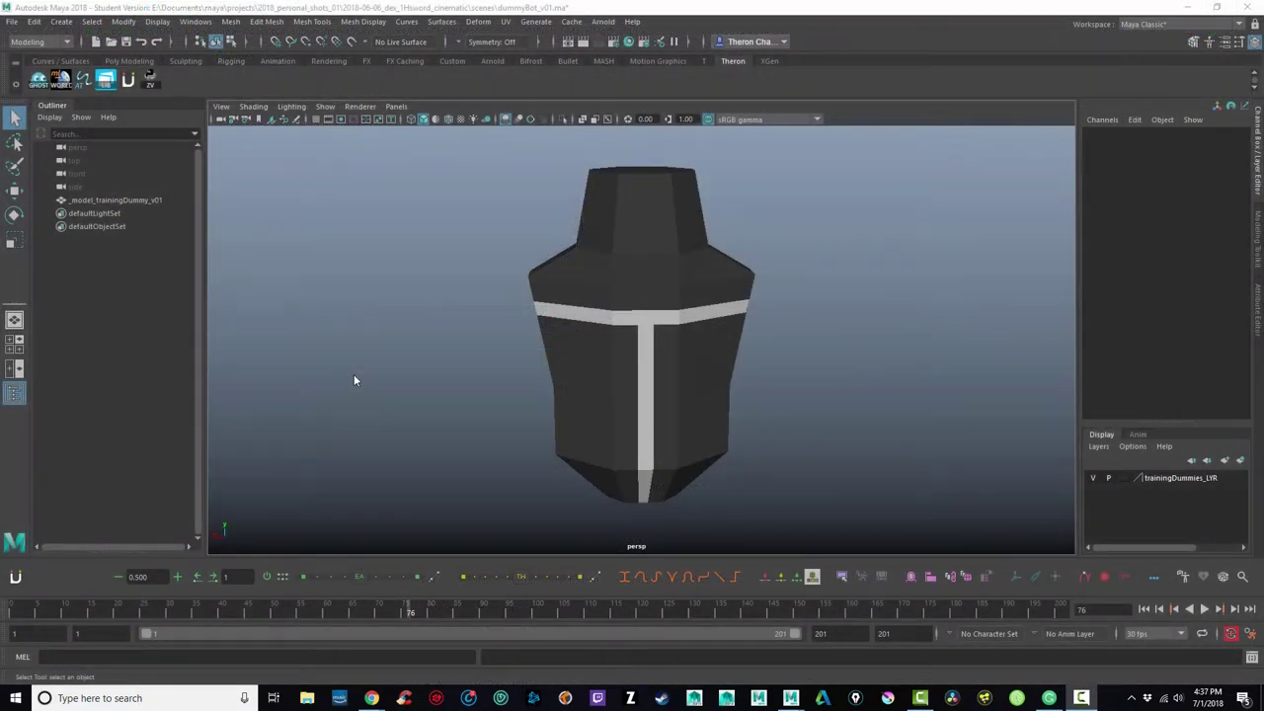
Step: Select the training dummy mesh and activate the Multi-Cut Tool from the Shift+right-click menu
{"action": "left_click_drag", "start_coordinate": [587, 229], "coordinate": [774, 287], "text": "alt"}
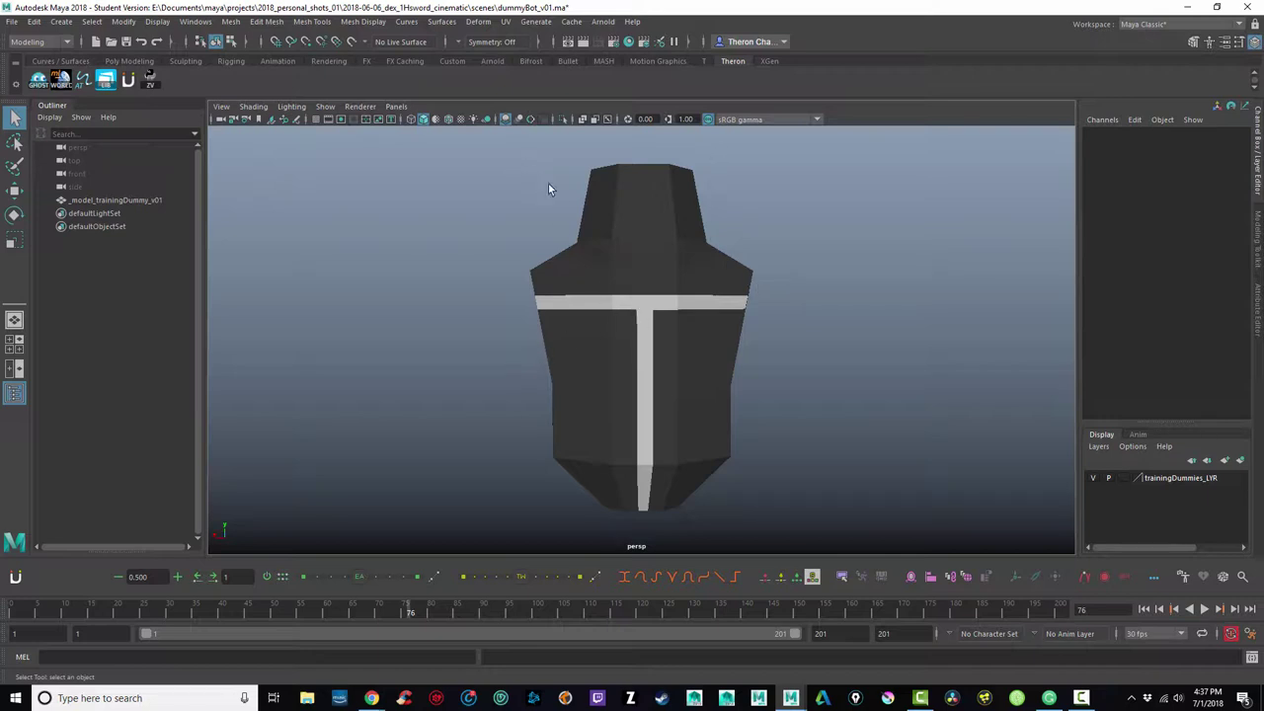
{"action": "left_click", "coordinate": [676, 341]}
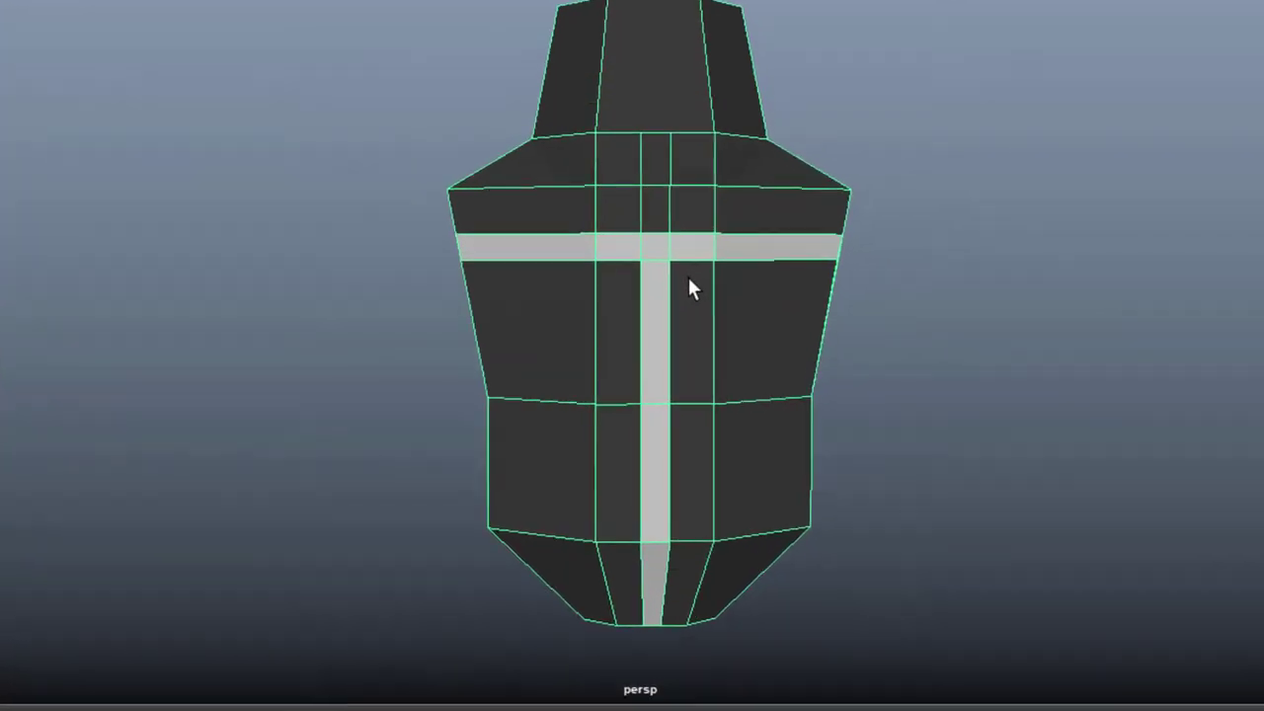
{"action": "right_click_drag", "start_coordinate": [662, 318], "coordinate": [591, 316], "text": "shift"}
{"action": "right_click_drag", "start_coordinate": [521, 227], "coordinate": [598, 229], "text": "shift"}
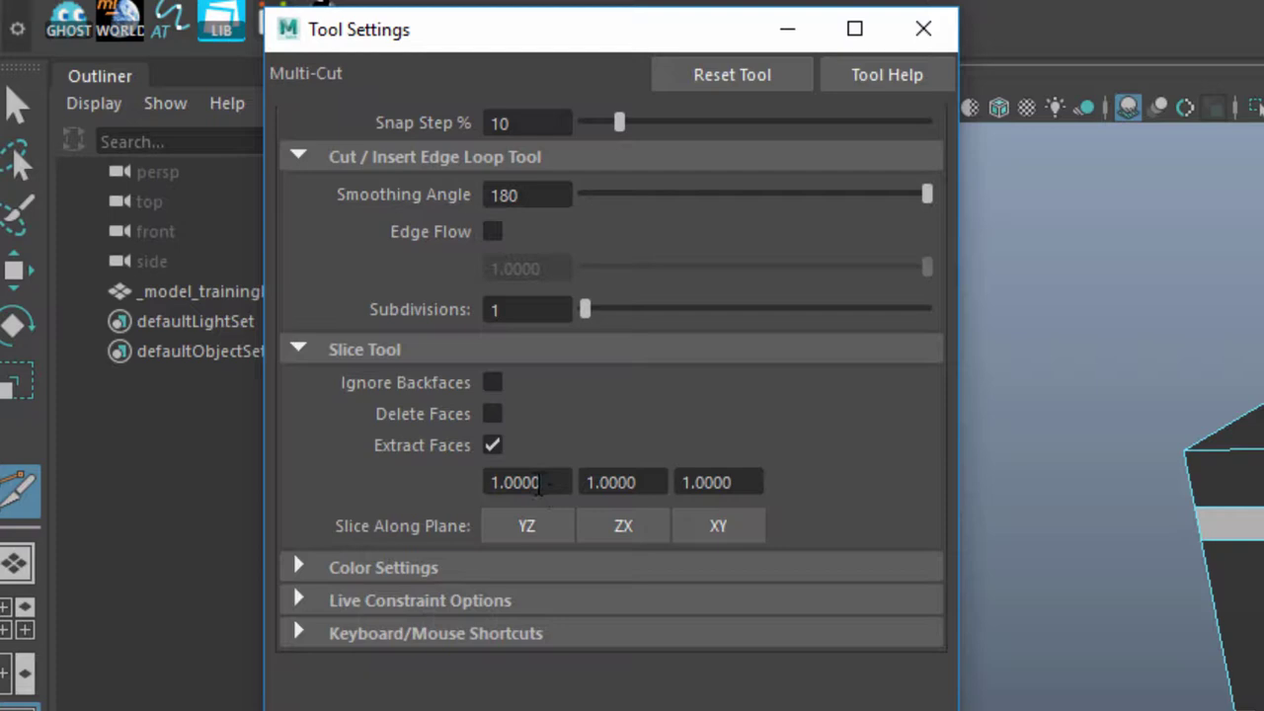
Step: Enter 2 in all three Slice Tool Extract Faces offset fields, giving 2.0000 on each axis
{"action": "left_click", "coordinate": [568, 482]}
{"action": "key", "text": "Tab"}
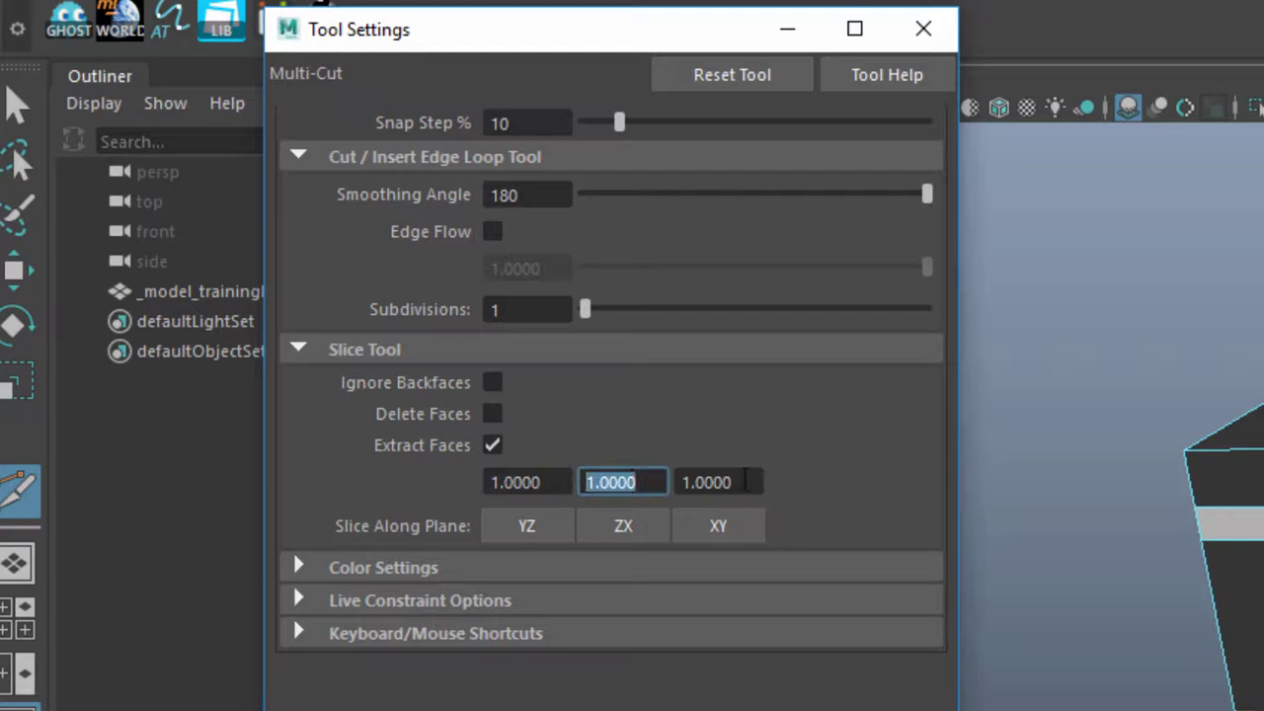
{"action": "key", "text": "Tab"}
{"action": "key", "text": "Tab"}
{"action": "type", "text": "2"}
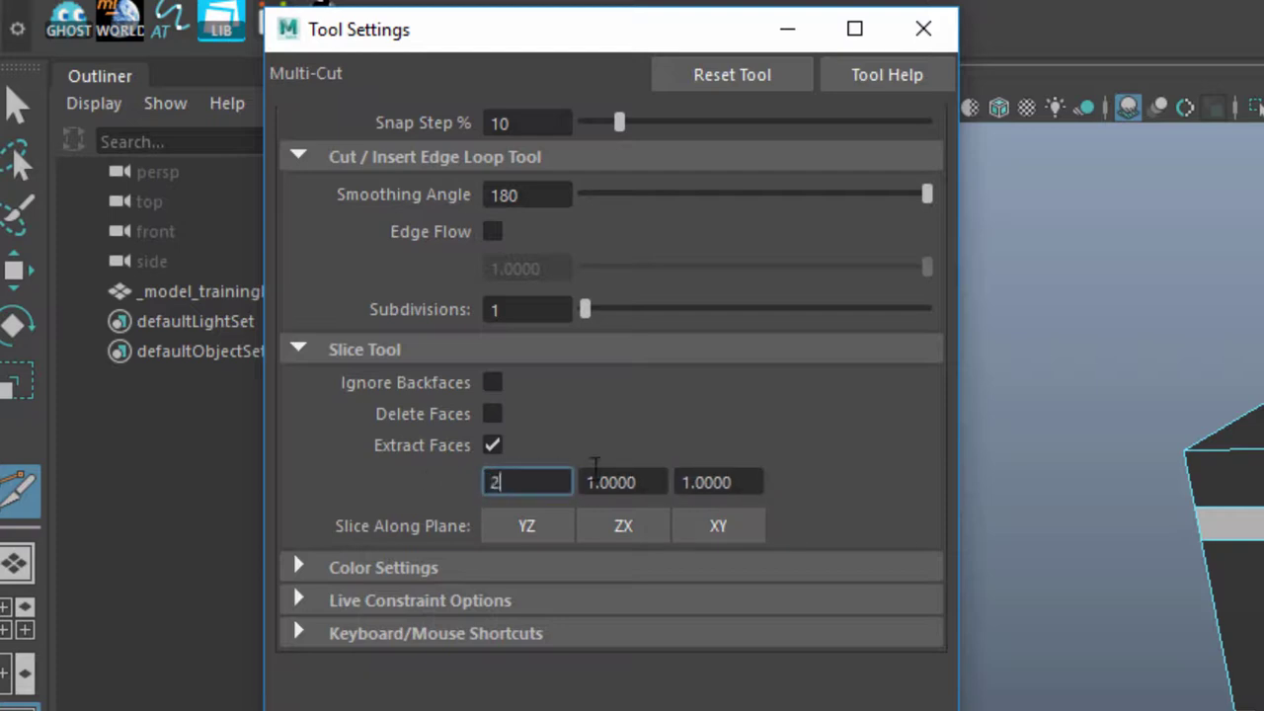
{"action": "key", "text": "Tab"}
{"action": "type", "text": "2"}
{"action": "key", "text": "Tab"}
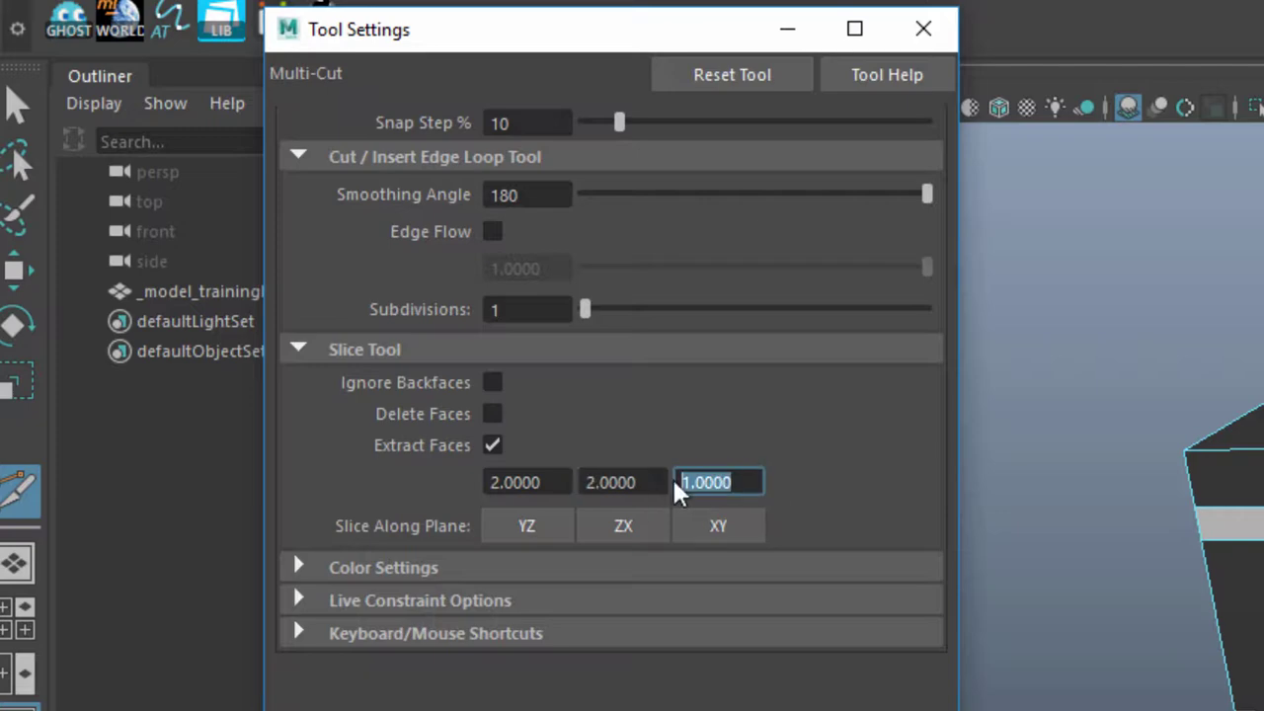
{"action": "type", "text": "2"}
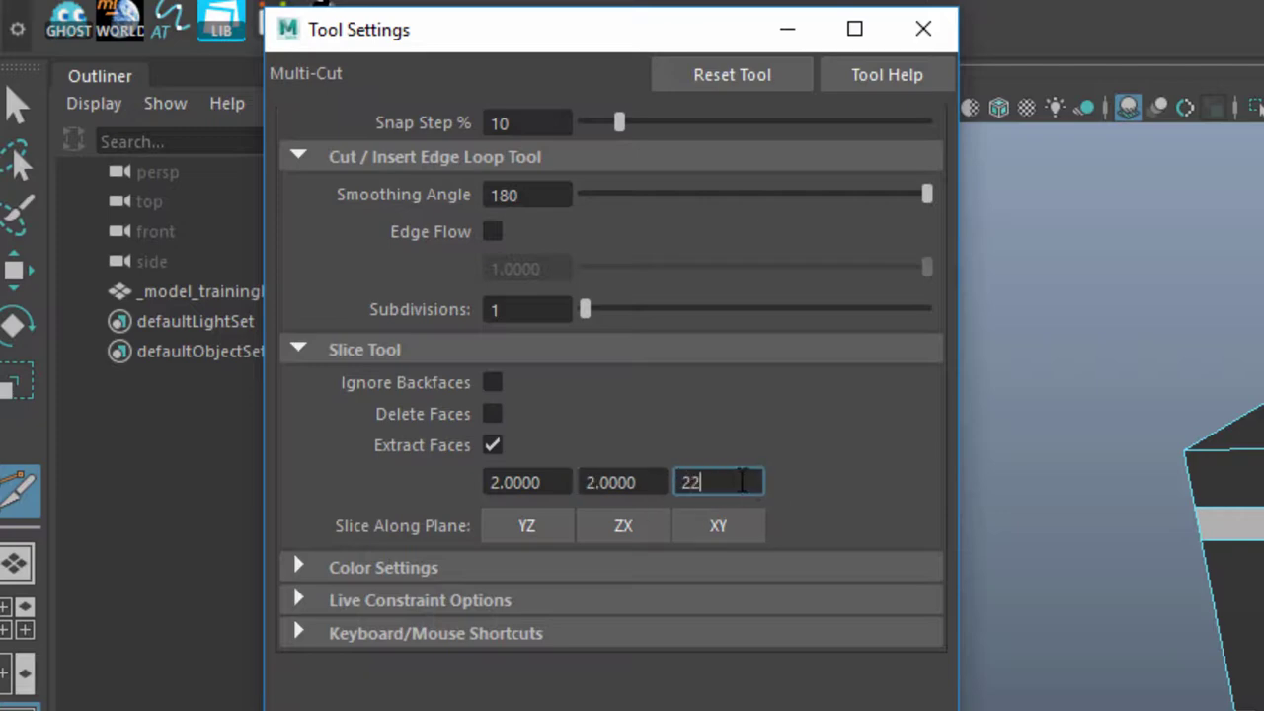
{"action": "type", "text": "2"}
{"action": "key", "text": "BackSpace"}
{"action": "key", "text": "Return"}
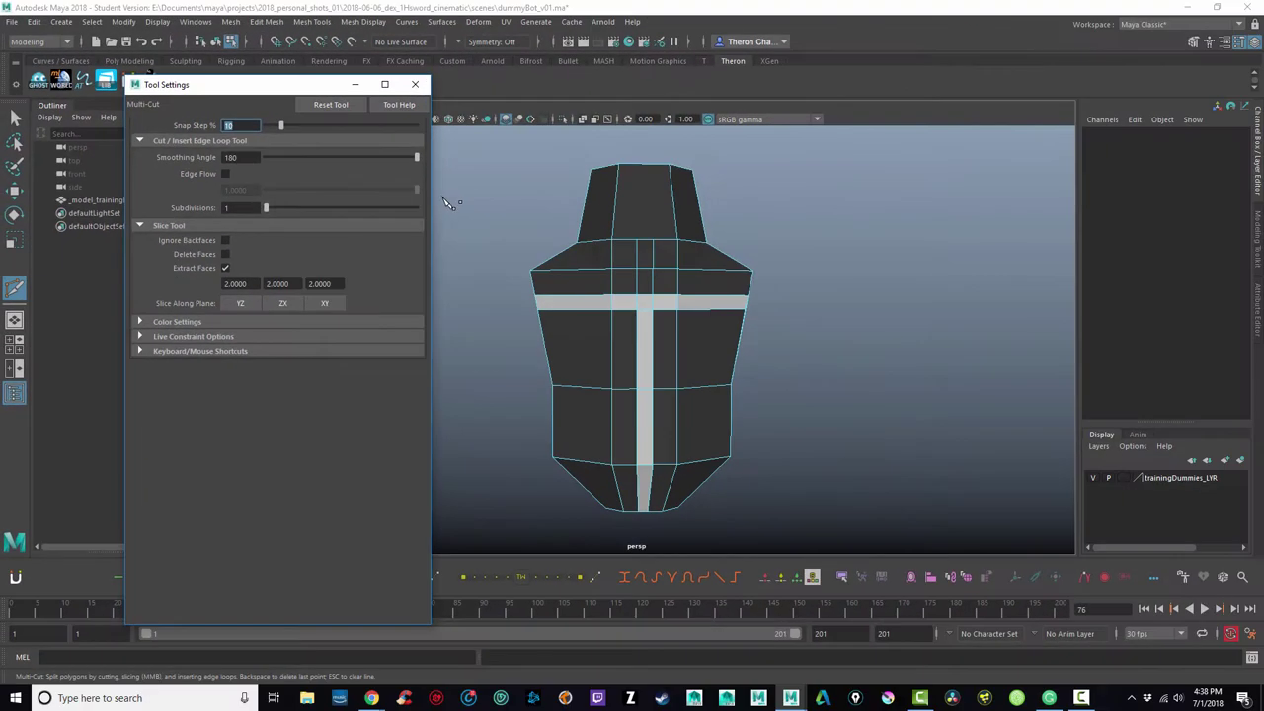
Step: Slice a diagonal cut across the dummy, then return to the Move tool in Object Mode
{"action": "left_click_drag", "start_coordinate": [534, 208], "coordinate": [742, 420]}
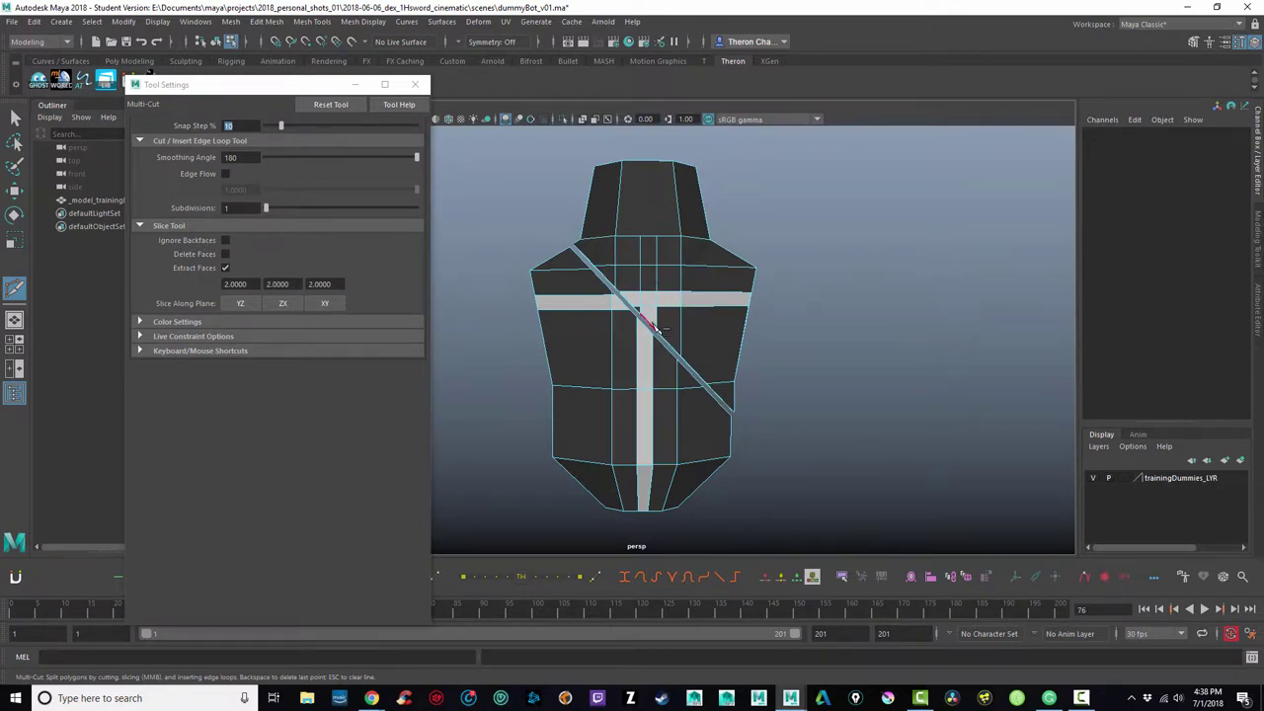
{"action": "key", "text": "w"}
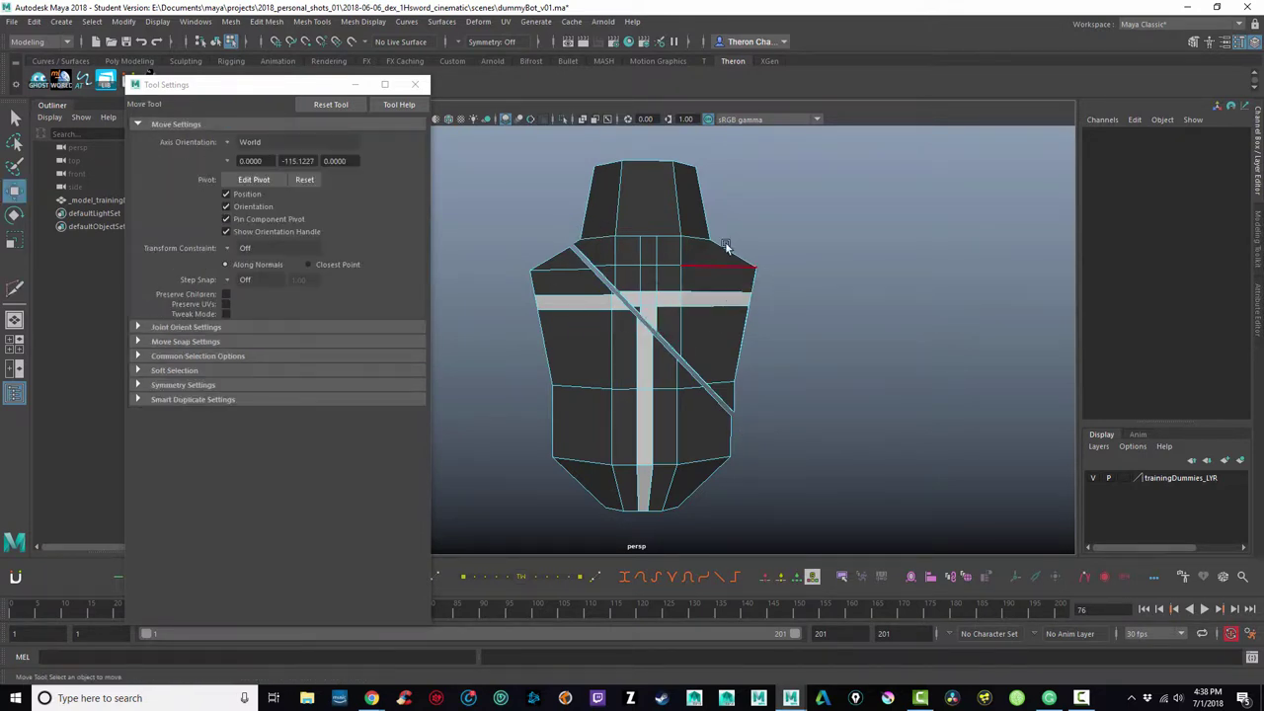
{"action": "right_click_drag", "start_coordinate": [704, 301], "coordinate": [755, 282]}
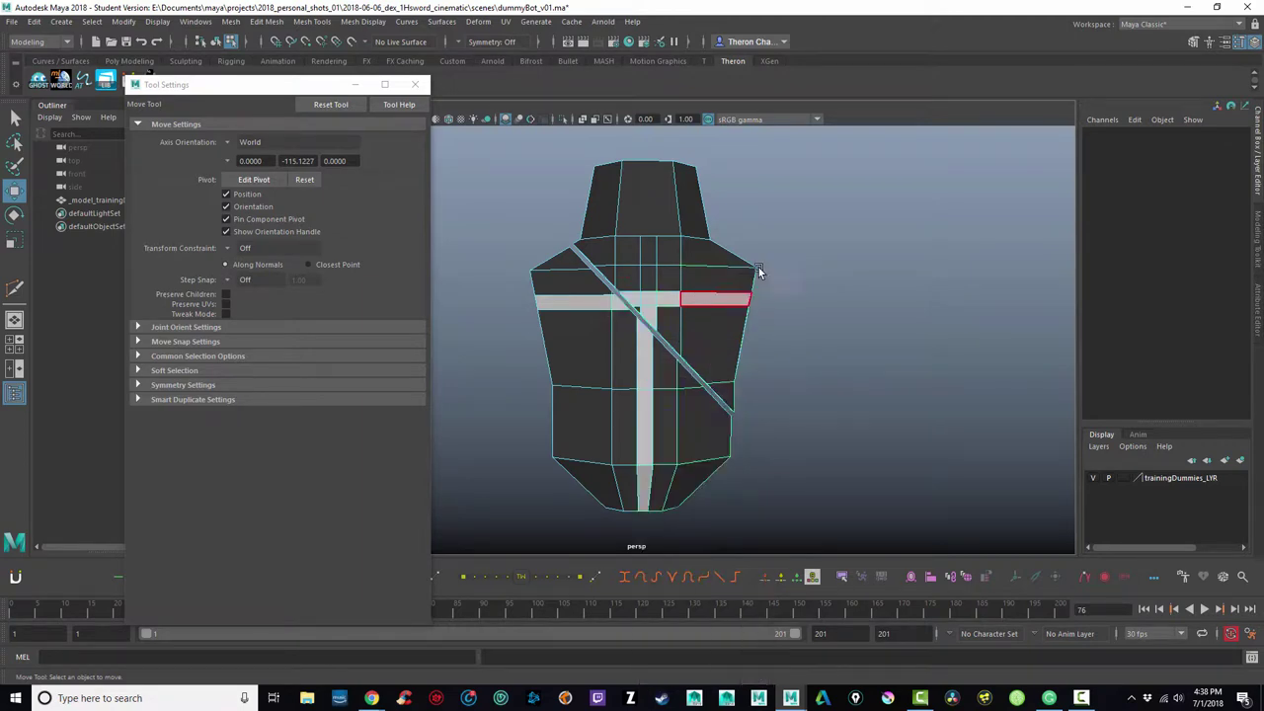
{"action": "left_click", "coordinate": [415, 83]}
Step: Reselect the whole dummy, test-move it to the right, and undo the move
{"action": "left_click_drag", "start_coordinate": [763, 328], "coordinate": [642, 321], "text": "alt"}
{"action": "scroll", "coordinate": [642, 321], "scroll_direction": "up", "scroll_amount": 3}
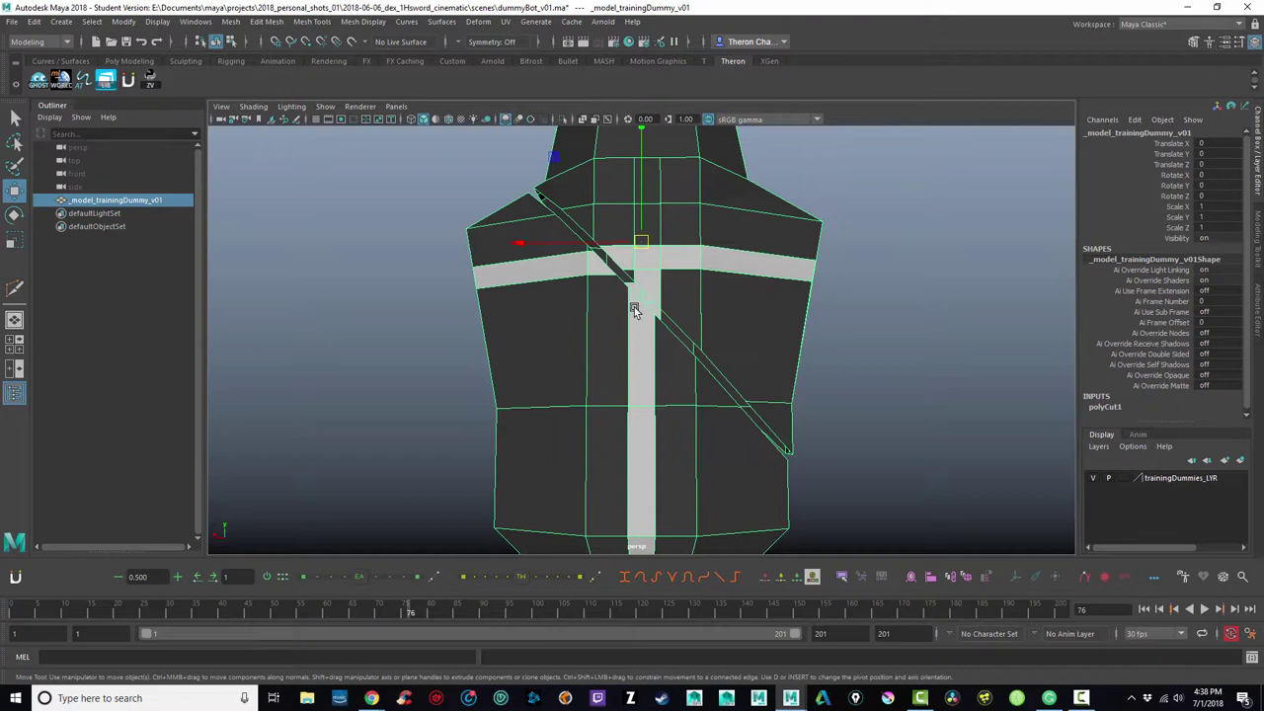
{"action": "left_click_drag", "start_coordinate": [792, 421], "coordinate": [873, 341], "text": "alt"}
{"action": "right_click_drag", "start_coordinate": [873, 342], "coordinate": [540, 340], "text": "alt"}
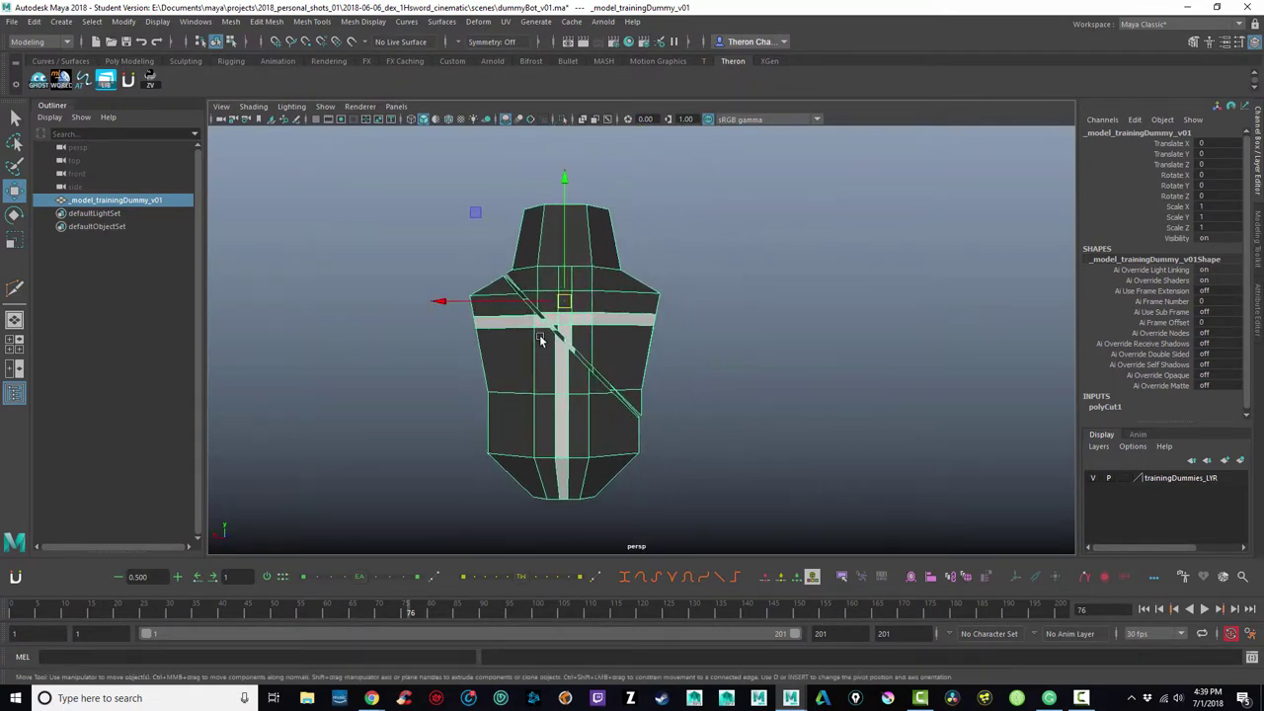
{"action": "left_click", "coordinate": [672, 264]}
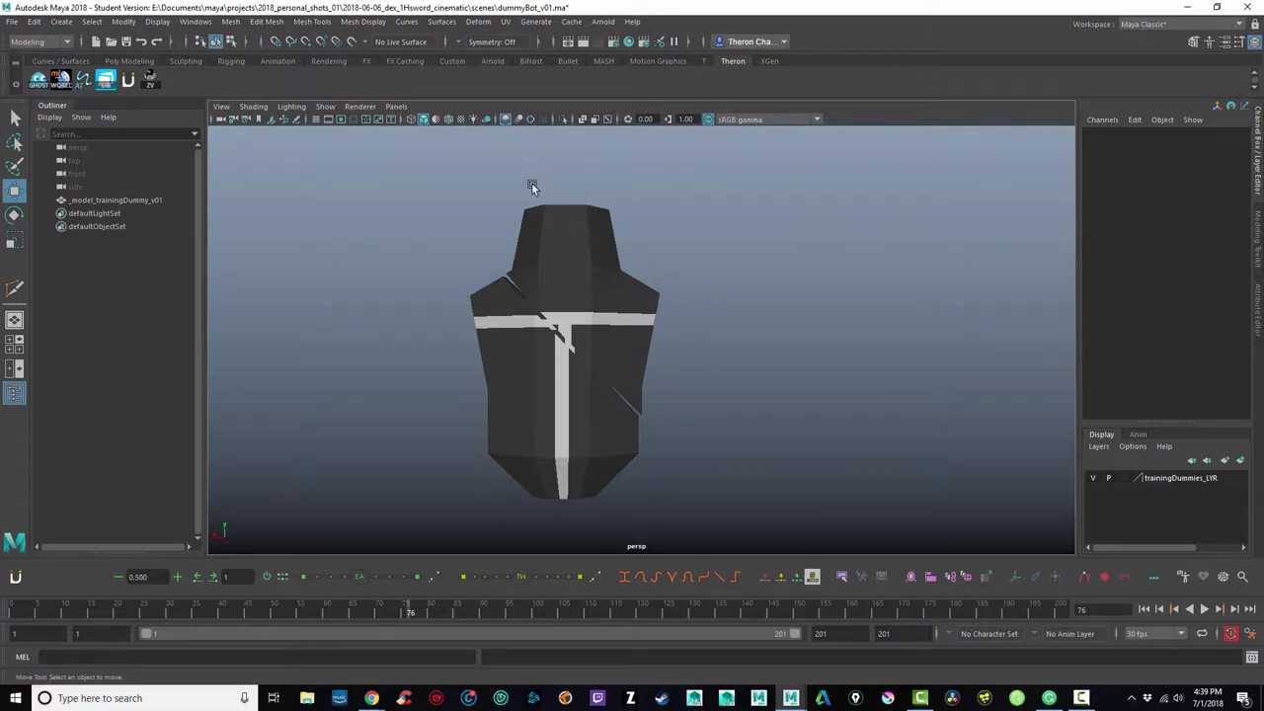
{"action": "left_click_drag", "start_coordinate": [532, 183], "coordinate": [597, 284]}
{"action": "left_click", "coordinate": [457, 347]}
{"action": "left_click_drag", "start_coordinate": [458, 347], "coordinate": [678, 375]}
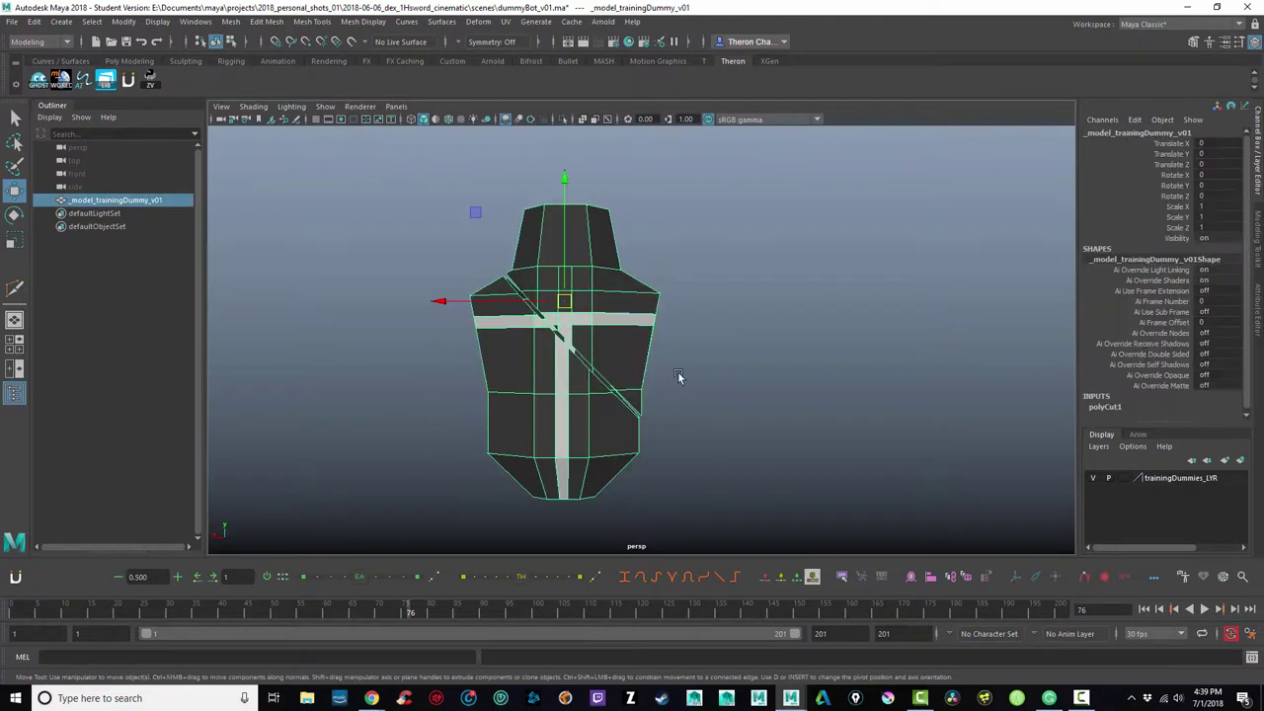
{"action": "left_click_drag", "start_coordinate": [599, 302], "coordinate": [829, 297]}
{"action": "key", "text": "ctrl+z"}
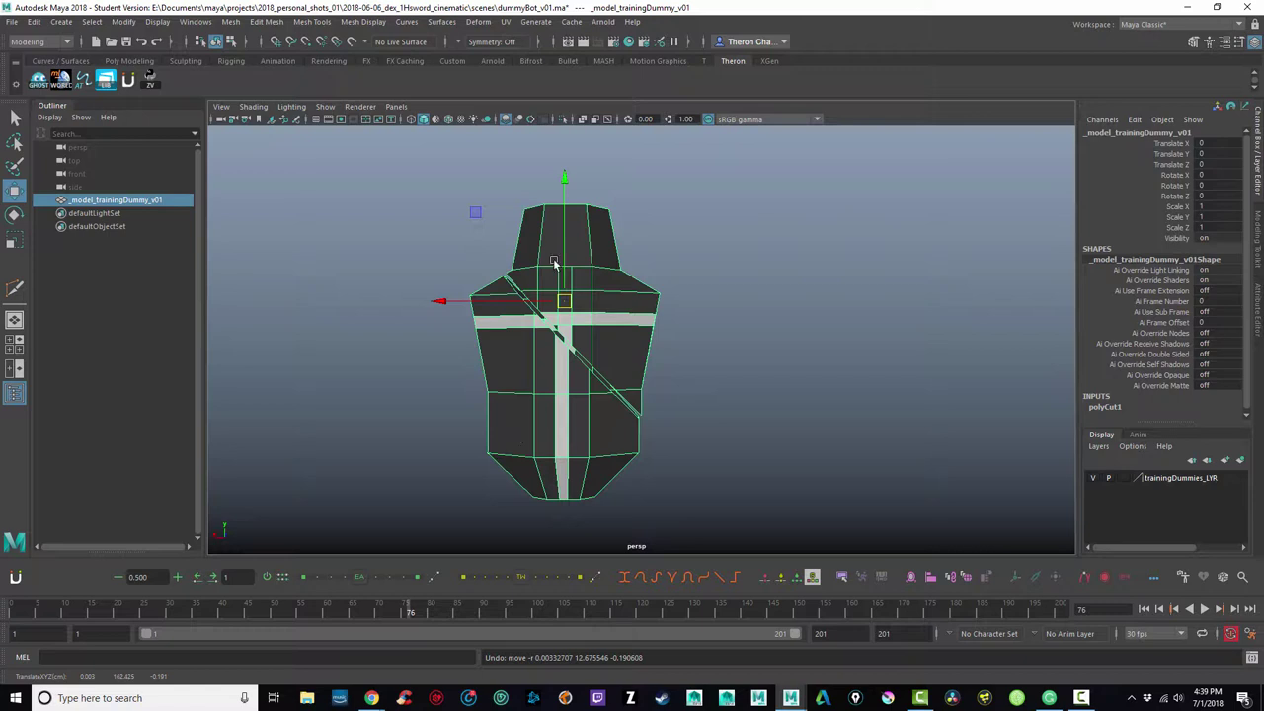
Step: Separate the sliced mesh into polySurface1 and polySurface2 and move one piece away
{"action": "right_click", "coordinate": [593, 326], "text": "shift"}
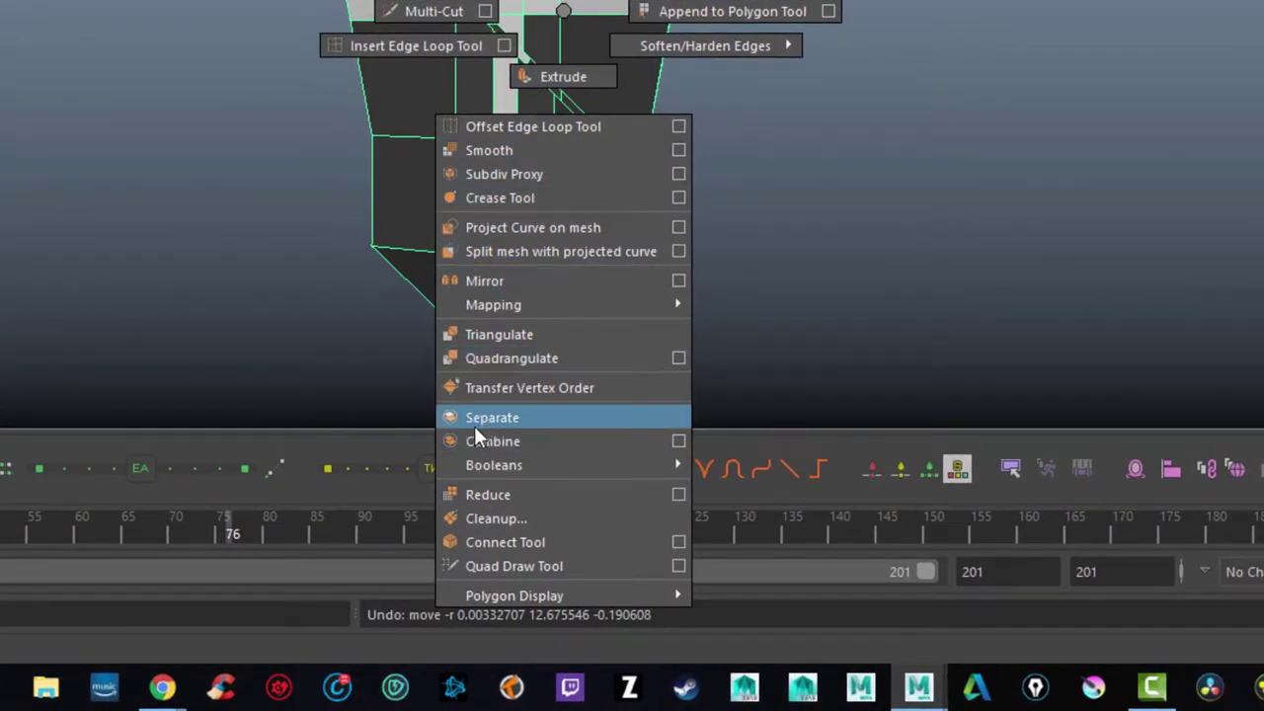
{"action": "left_click", "coordinate": [514, 420]}
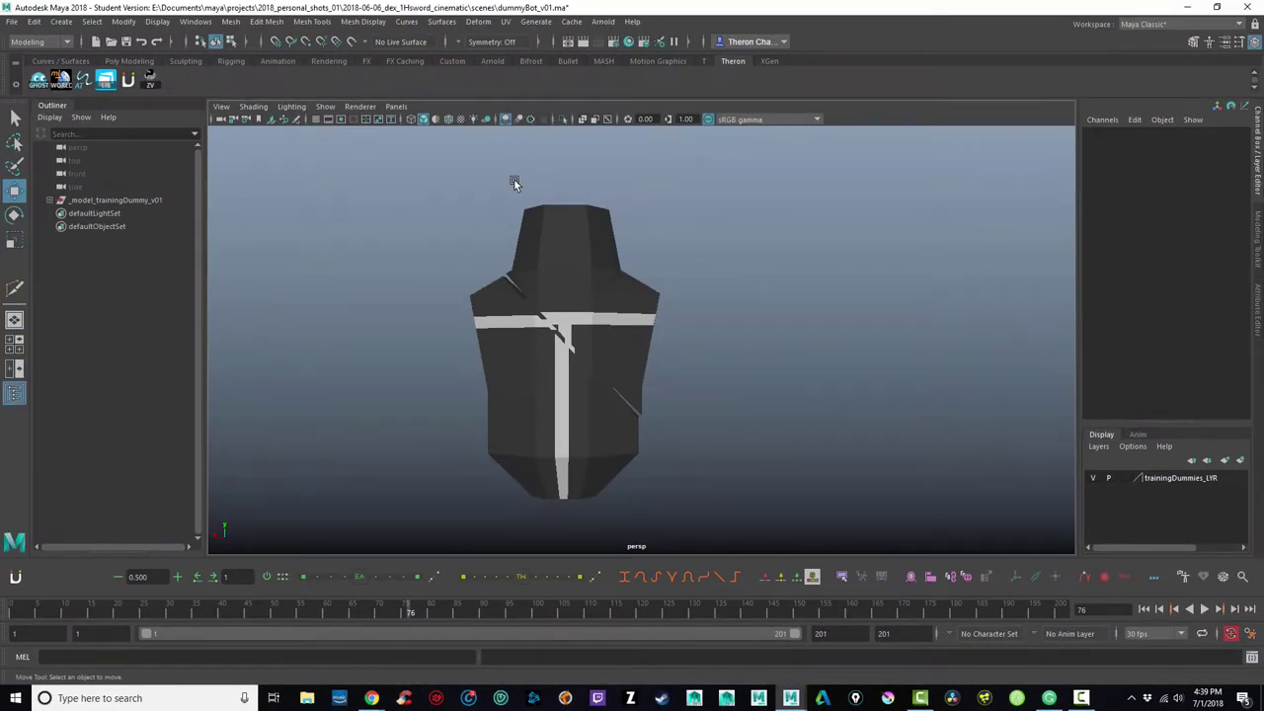
{"action": "left_click", "coordinate": [601, 301]}
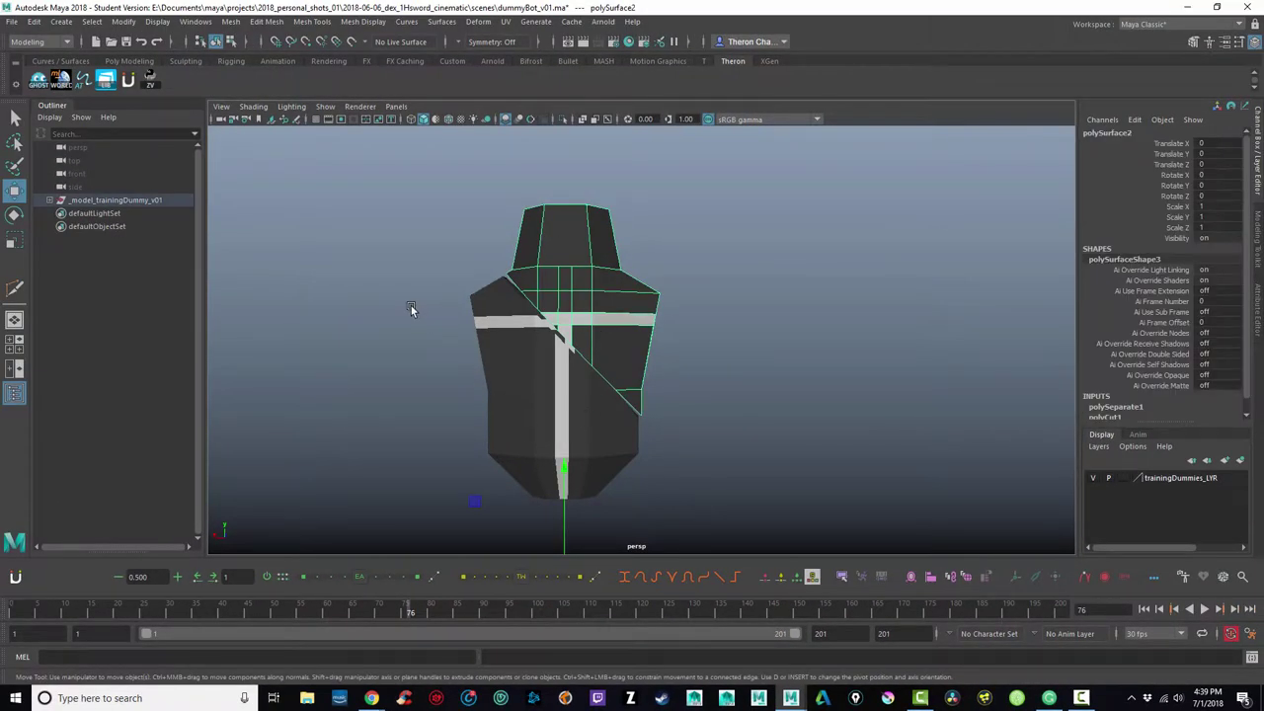
{"action": "left_click", "coordinate": [549, 491]}
{"action": "left_click", "coordinate": [583, 210]}
{"action": "left_click_drag", "start_coordinate": [666, 438], "coordinate": [725, 417], "text": "alt"}
Step: In edge mode, pick three border edges of the cut opening, leaving Fill Hole unapplied
{"action": "right_click_drag", "start_coordinate": [724, 418], "coordinate": [678, 368], "text": "alt"}
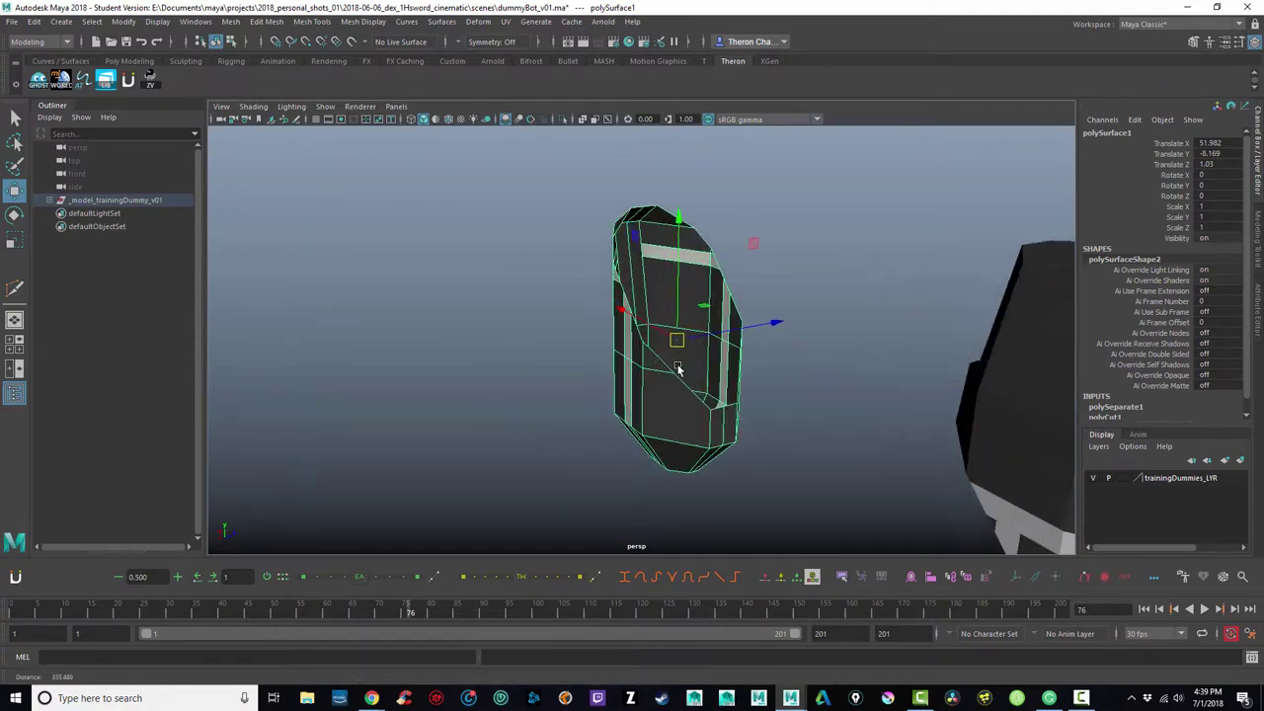
{"action": "left_click_drag", "start_coordinate": [678, 368], "coordinate": [810, 360], "text": "alt"}
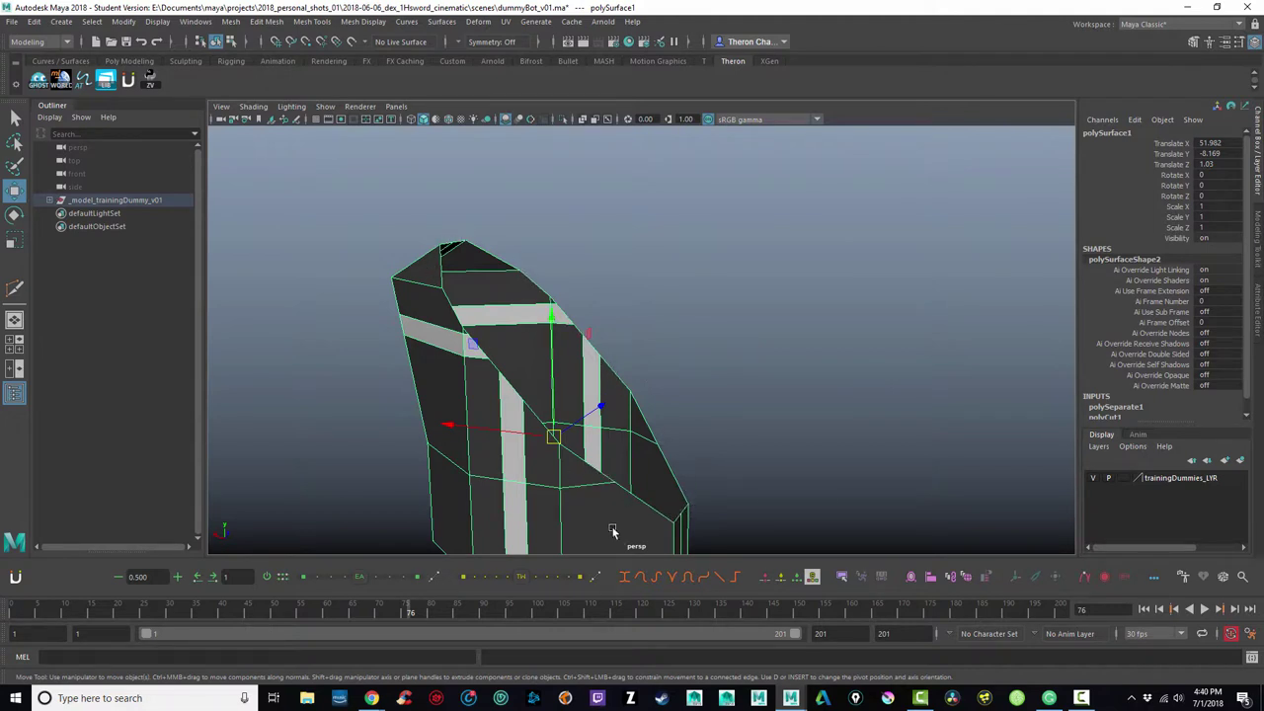
{"action": "right_click_drag", "start_coordinate": [595, 472], "coordinate": [591, 291]}
{"action": "left_click", "coordinate": [590, 466]}
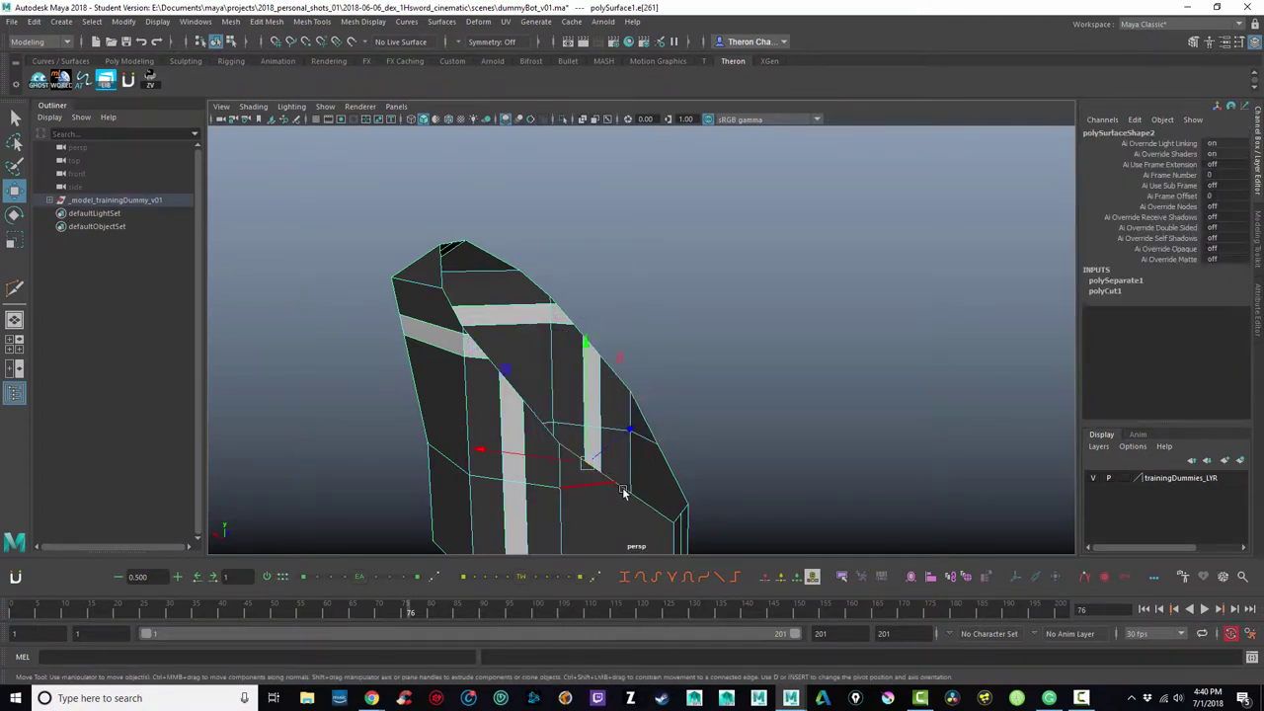
{"action": "left_click", "coordinate": [626, 494]}
{"action": "left_click", "coordinate": [679, 497]}
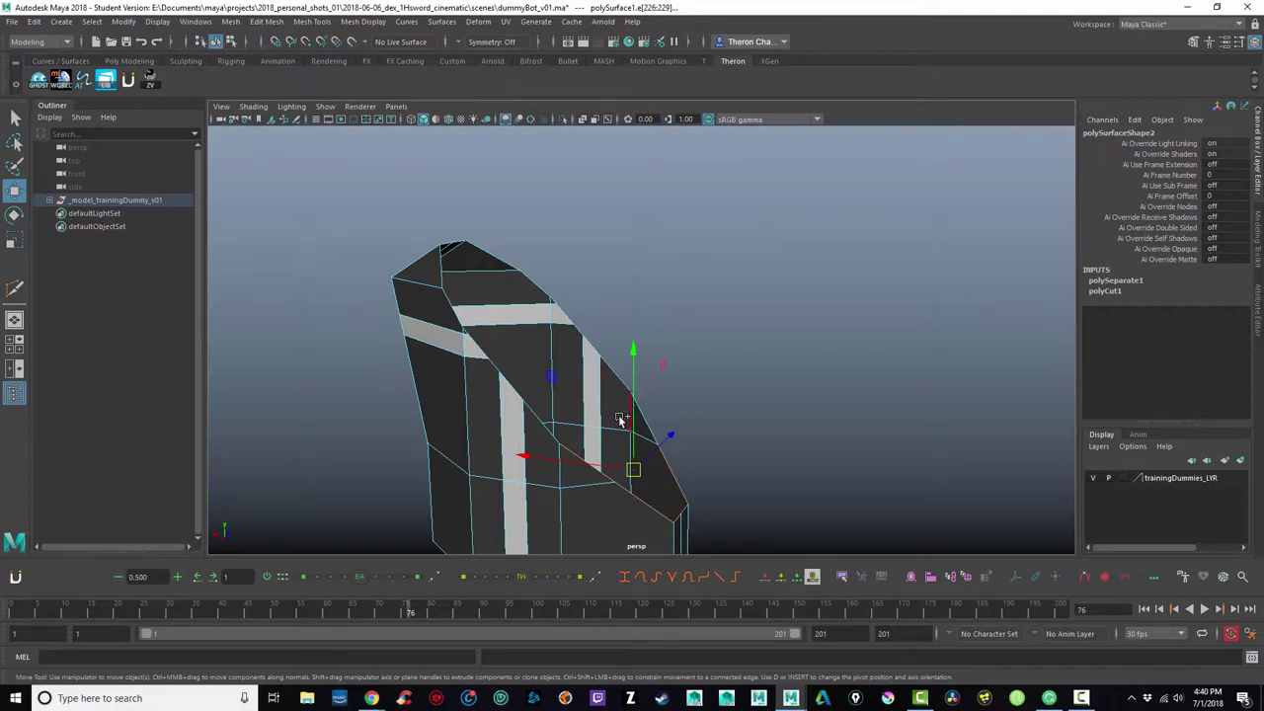
{"action": "right_click_drag", "start_coordinate": [652, 507], "coordinate": [630, 627], "text": "shift"}
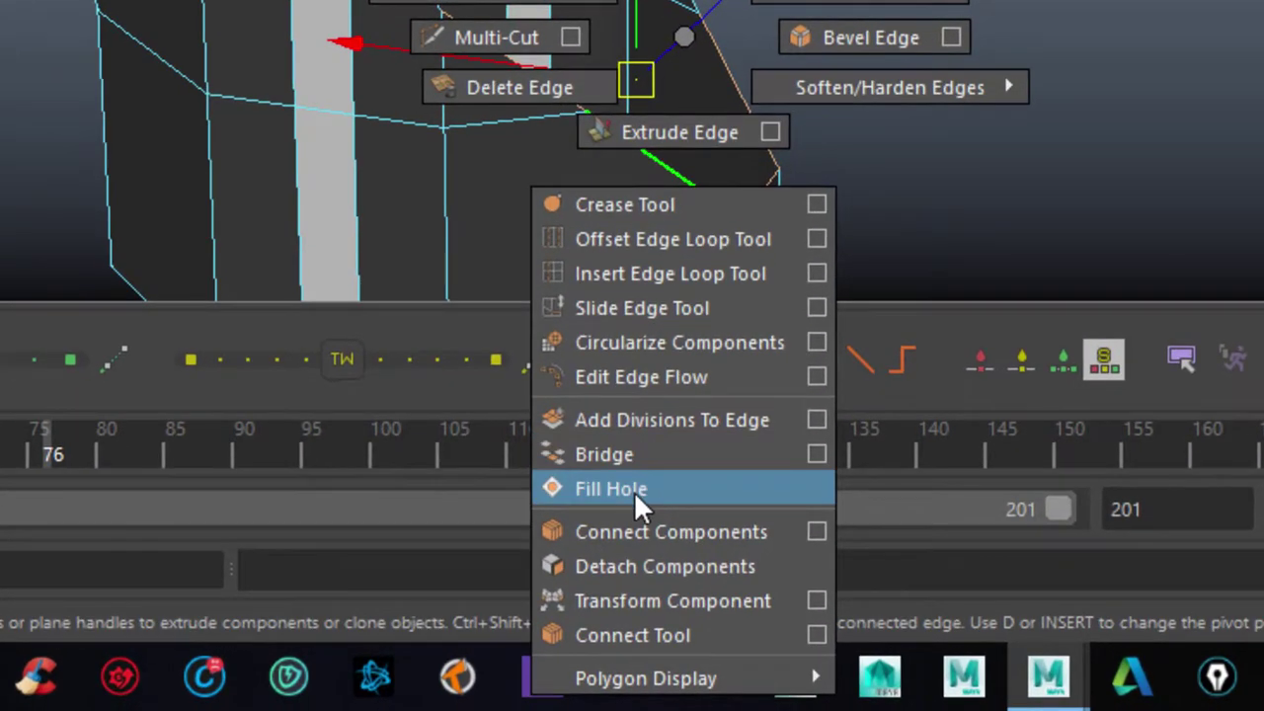
{"action": "right_click_drag", "start_coordinate": [636, 493], "coordinate": [683, 32], "text": "shift"}
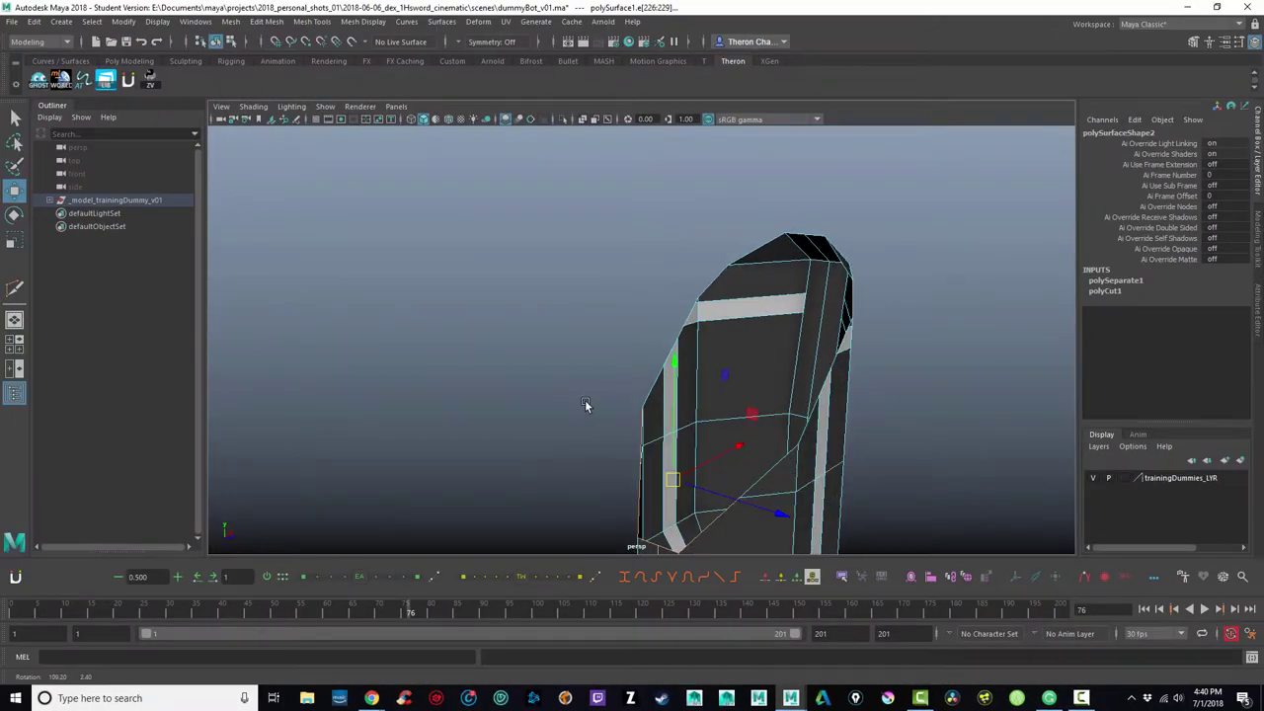
{"action": "left_click_drag", "start_coordinate": [585, 405], "coordinate": [632, 415], "text": "alt"}
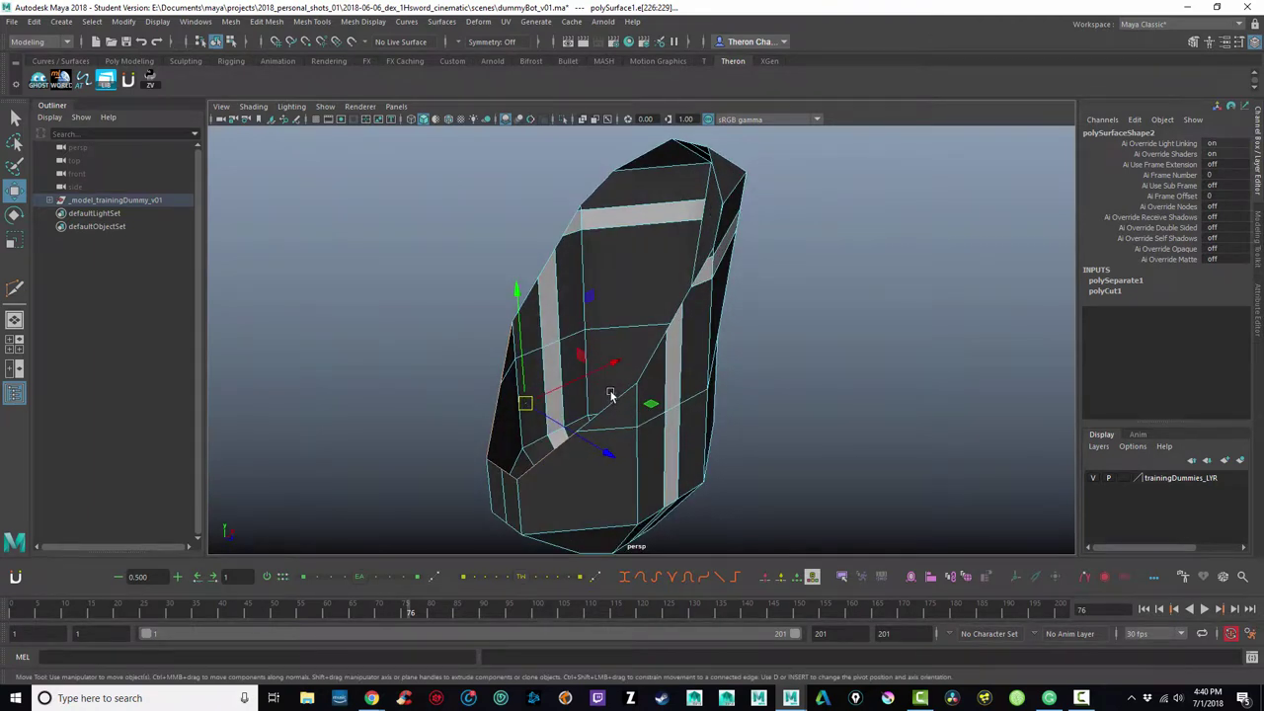
{"action": "left_click", "coordinate": [496, 420]}
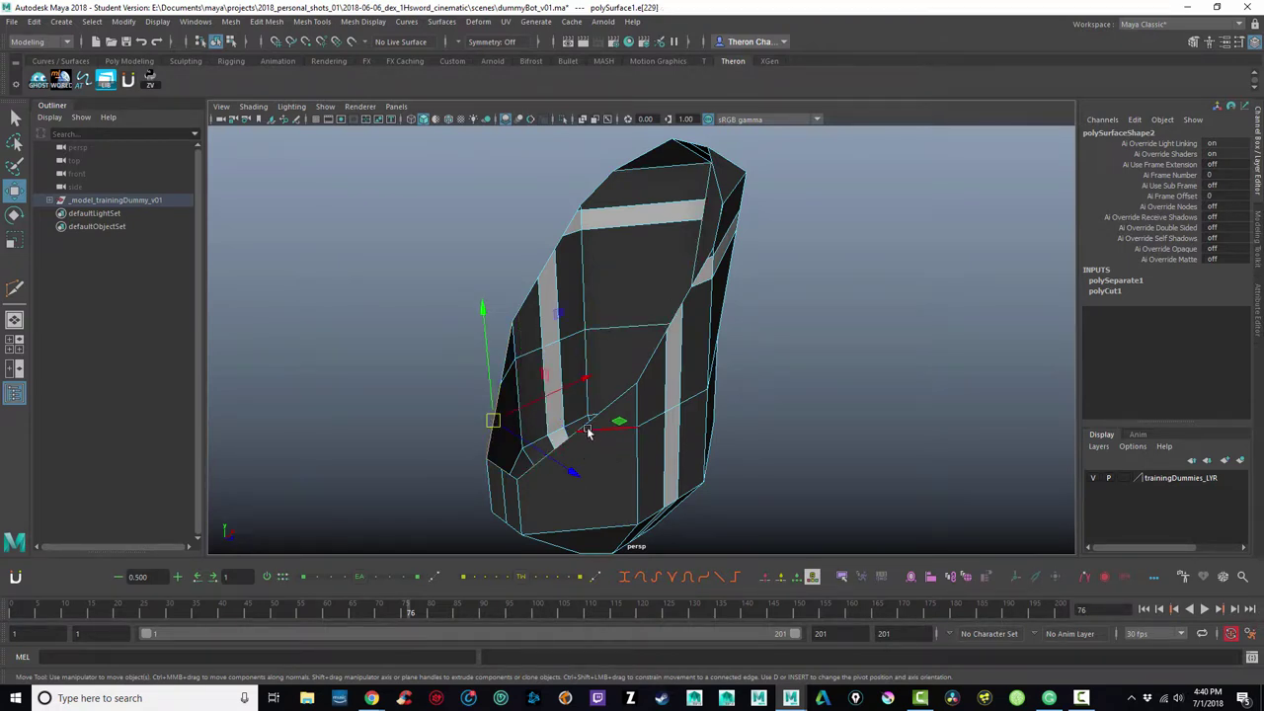
{"action": "left_click", "coordinate": [544, 269], "text": "shift"}
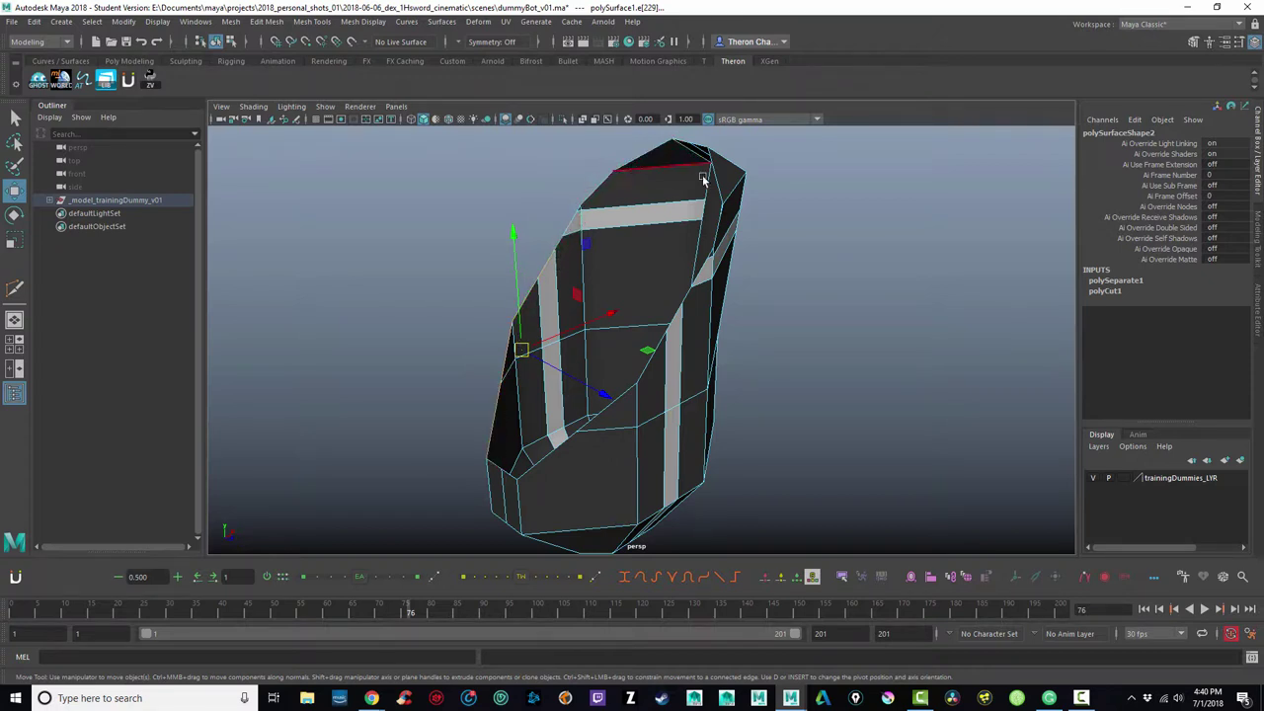
{"action": "double_click", "coordinate": [550, 457]}
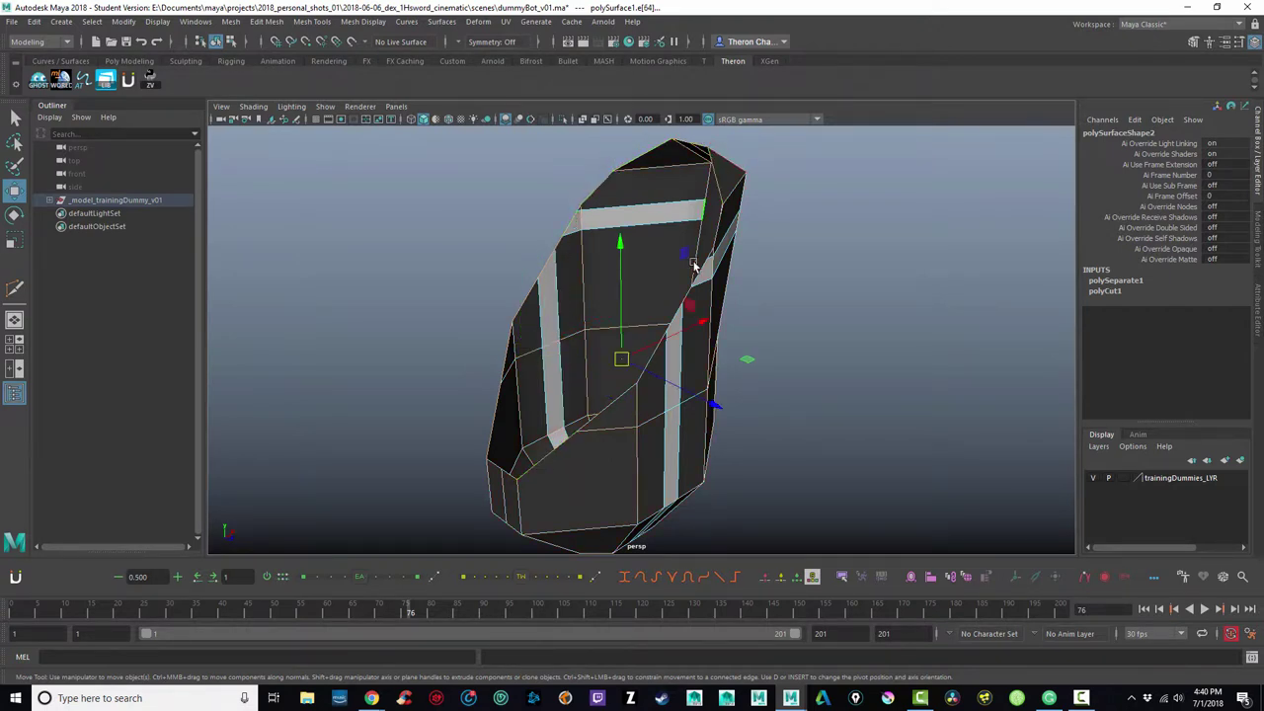
{"action": "mouse_move", "coordinate": [776, 392]}
{"action": "left_mouse_down", "text": "alt"}
{"action": "mouse_move", "coordinate": [748, 371]}
{"action": "mouse_move", "coordinate": [821, 391]}
{"action": "mouse_move", "coordinate": [785, 375]}
{"action": "left_mouse_up", "text": "alt"}
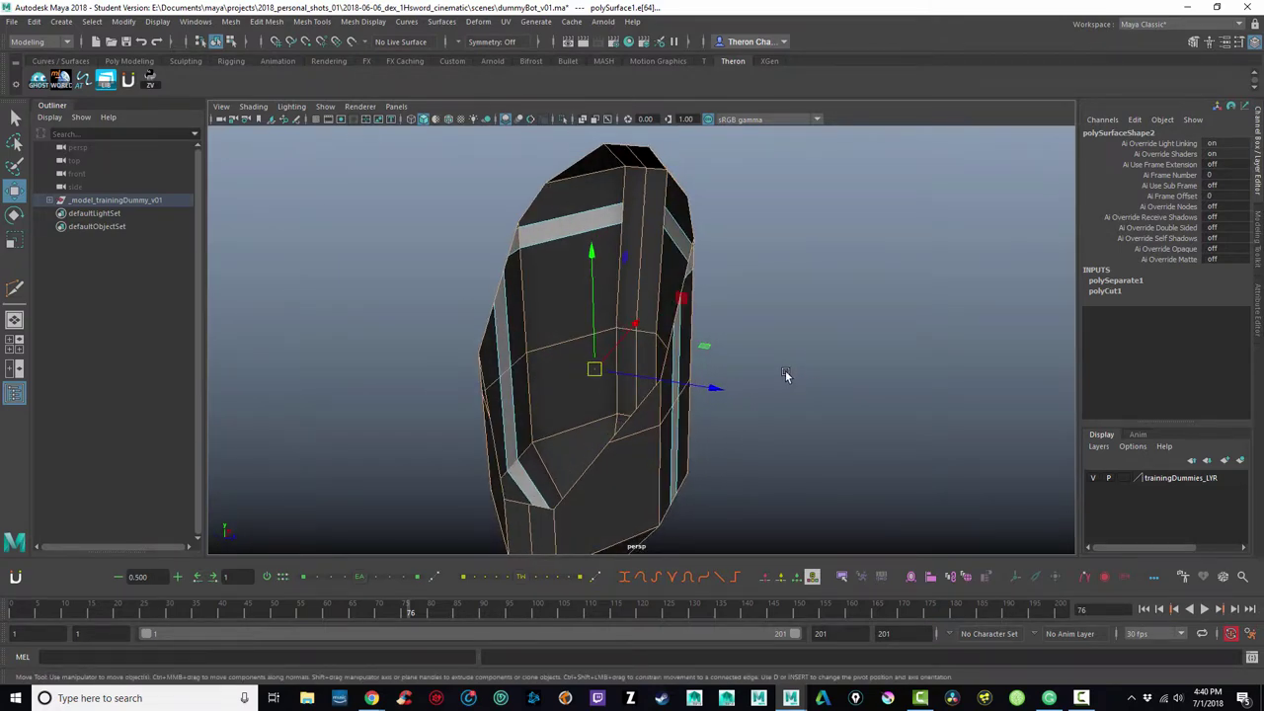
{"action": "left_click", "coordinate": [543, 499]}
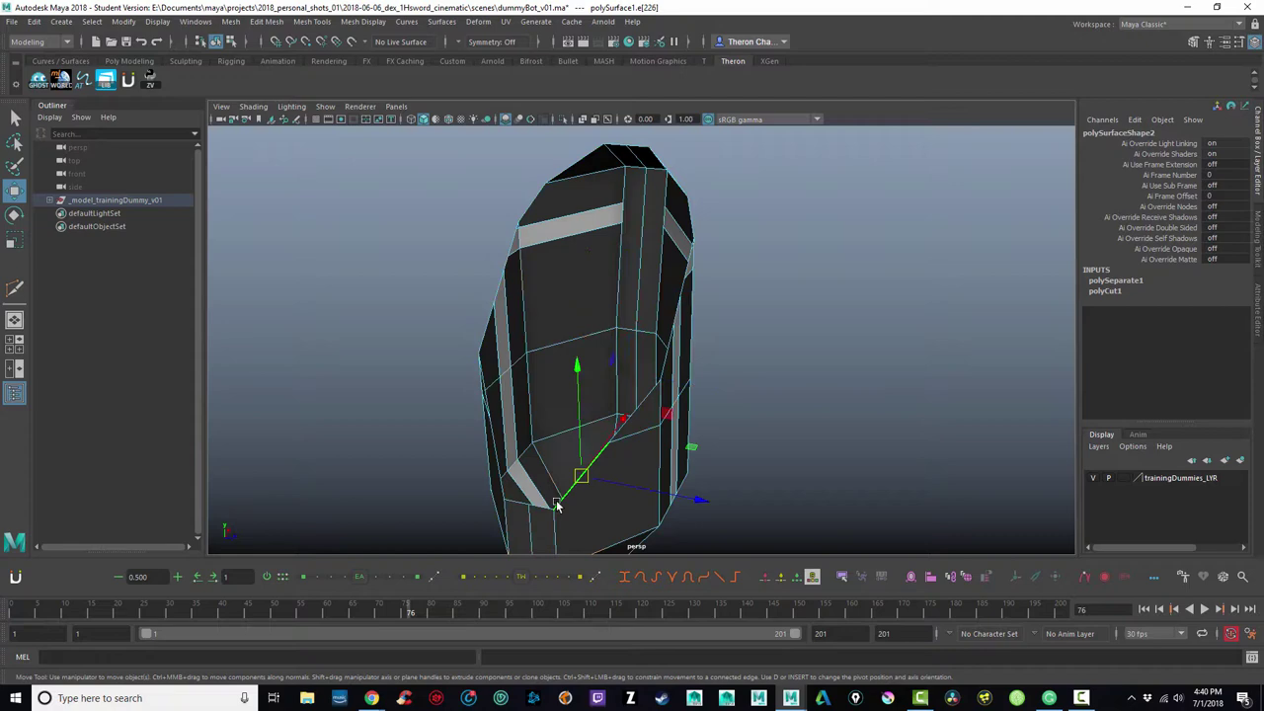
{"action": "left_click", "coordinate": [514, 498], "text": "shift"}
{"action": "left_click", "coordinate": [502, 462], "text": "shift"}
{"action": "left_click", "coordinate": [488, 395], "text": "shift"}
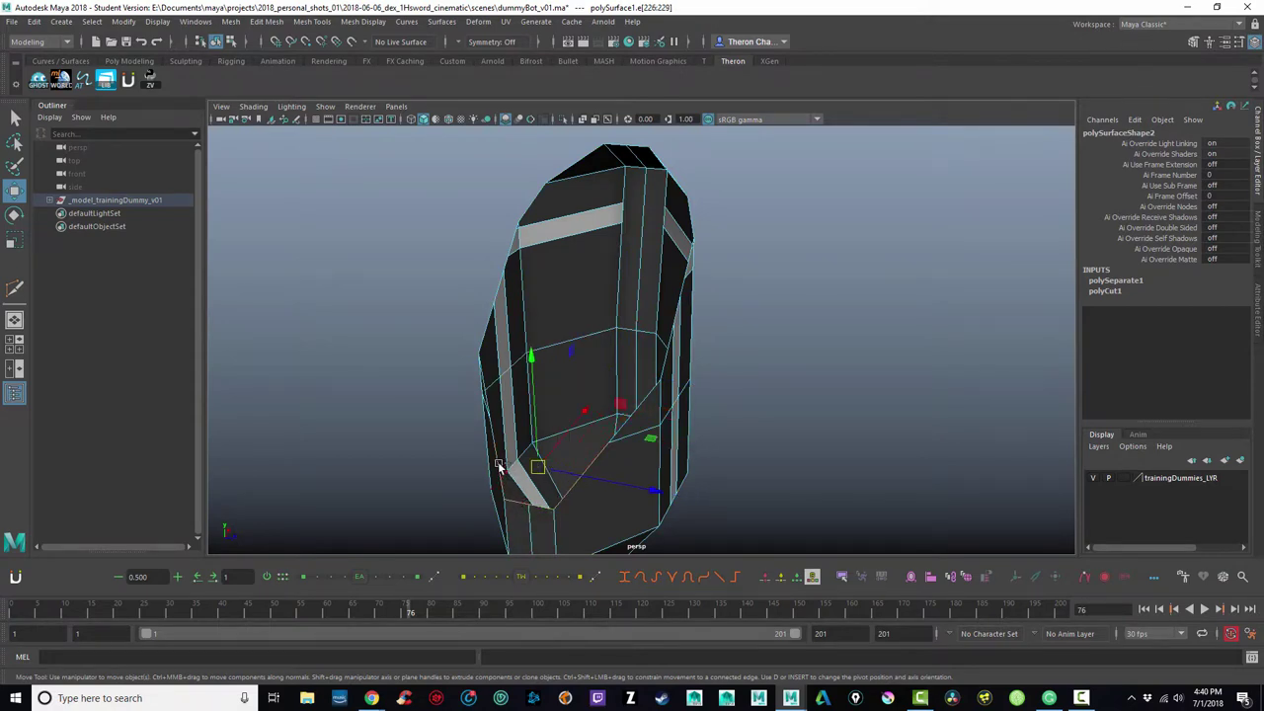
{"action": "left_click_drag", "start_coordinate": [708, 399], "coordinate": [745, 397], "text": "alt"}
{"action": "scroll", "coordinate": [705, 418], "scroll_direction": "up", "scroll_amount": 5}
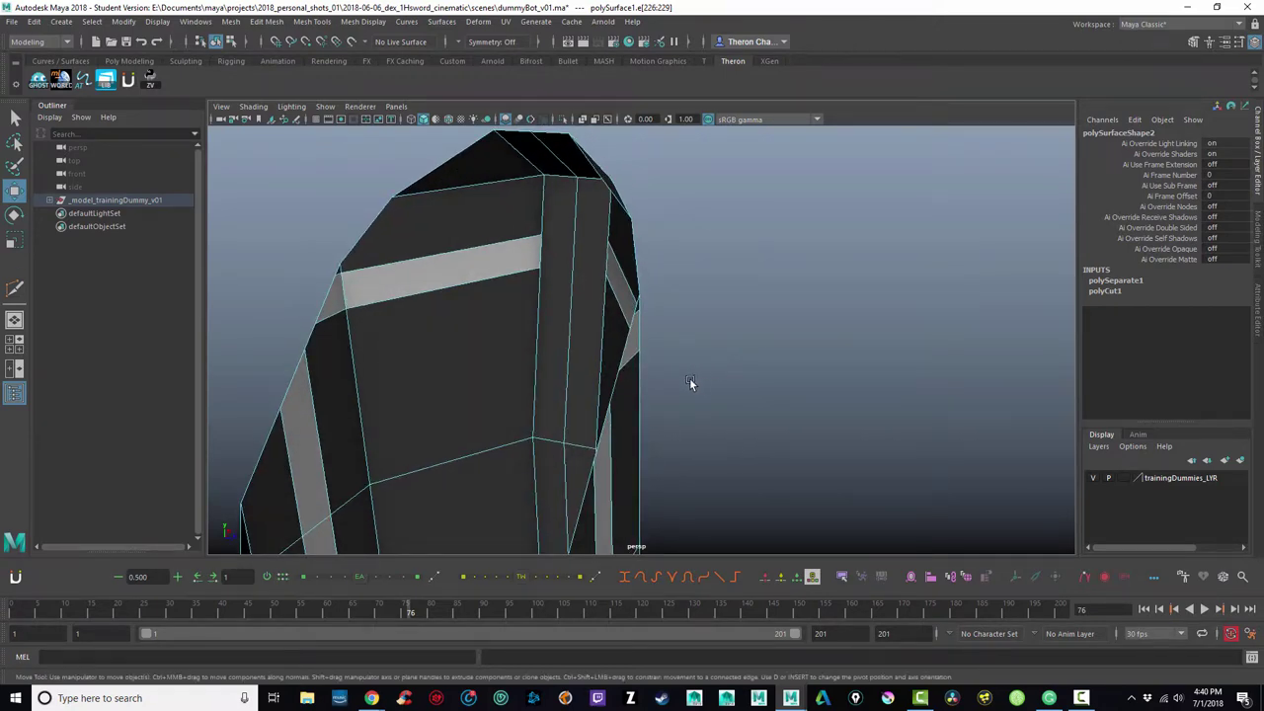
{"action": "scroll", "coordinate": [689, 377], "scroll_direction": "down", "scroll_amount": 5}
{"action": "left_click_drag", "start_coordinate": [395, 403], "coordinate": [657, 425], "text": "alt"}
{"action": "left_click_drag", "start_coordinate": [517, 403], "coordinate": [800, 391], "text": "alt"}
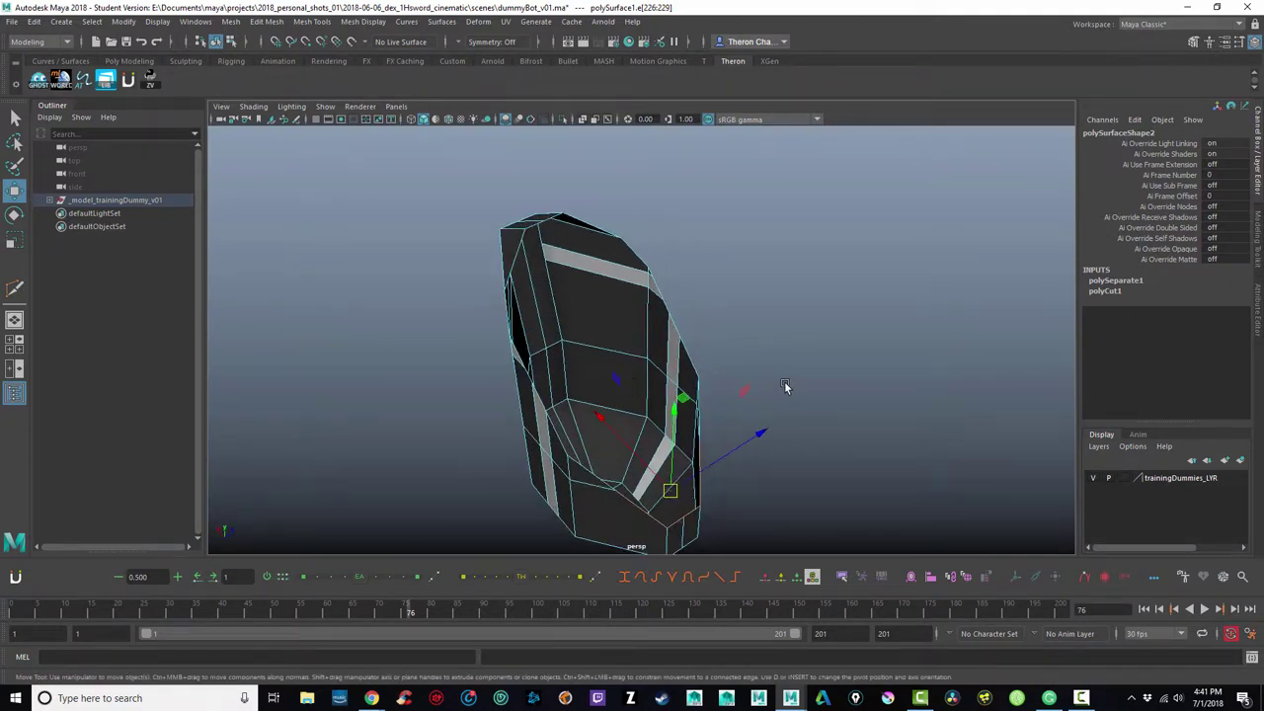
Step: Select two edges at the top of the cut piece and switch to the Move tool
{"action": "scroll", "coordinate": [784, 386], "scroll_direction": "up", "scroll_amount": 3}
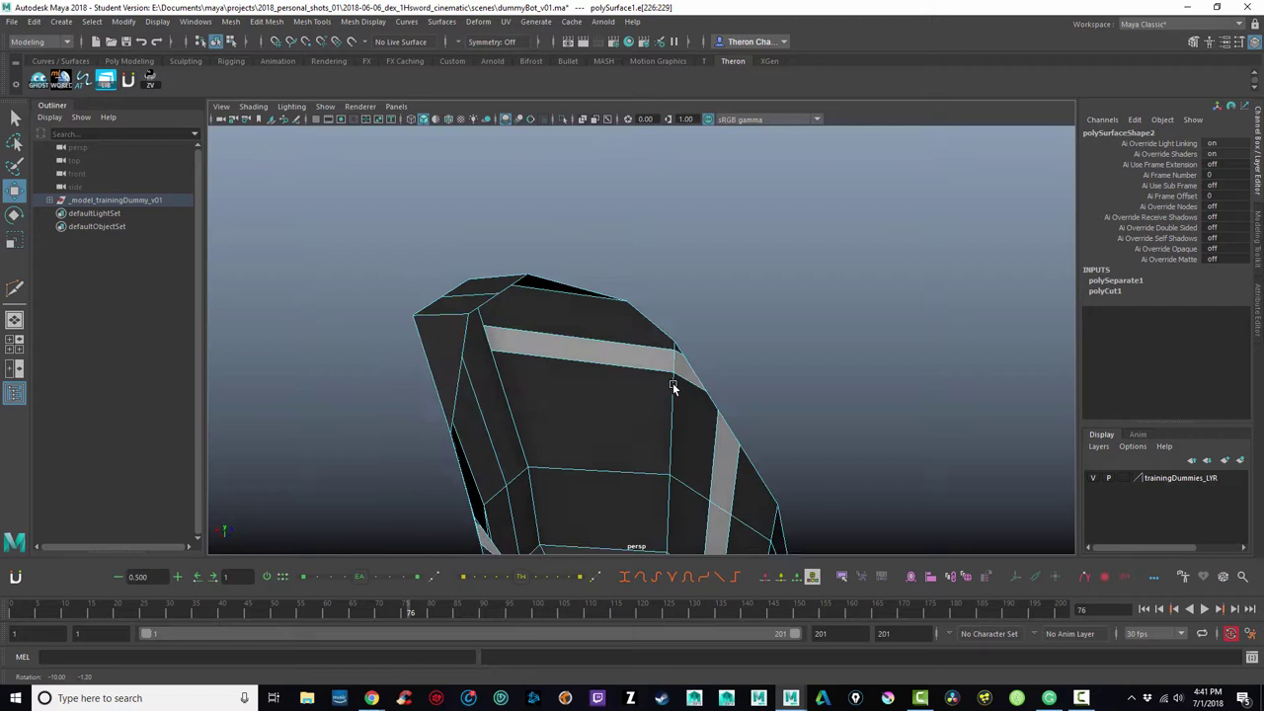
{"action": "left_click_drag", "start_coordinate": [673, 387], "coordinate": [669, 390], "text": "alt"}
{"action": "left_click", "coordinate": [542, 301]}
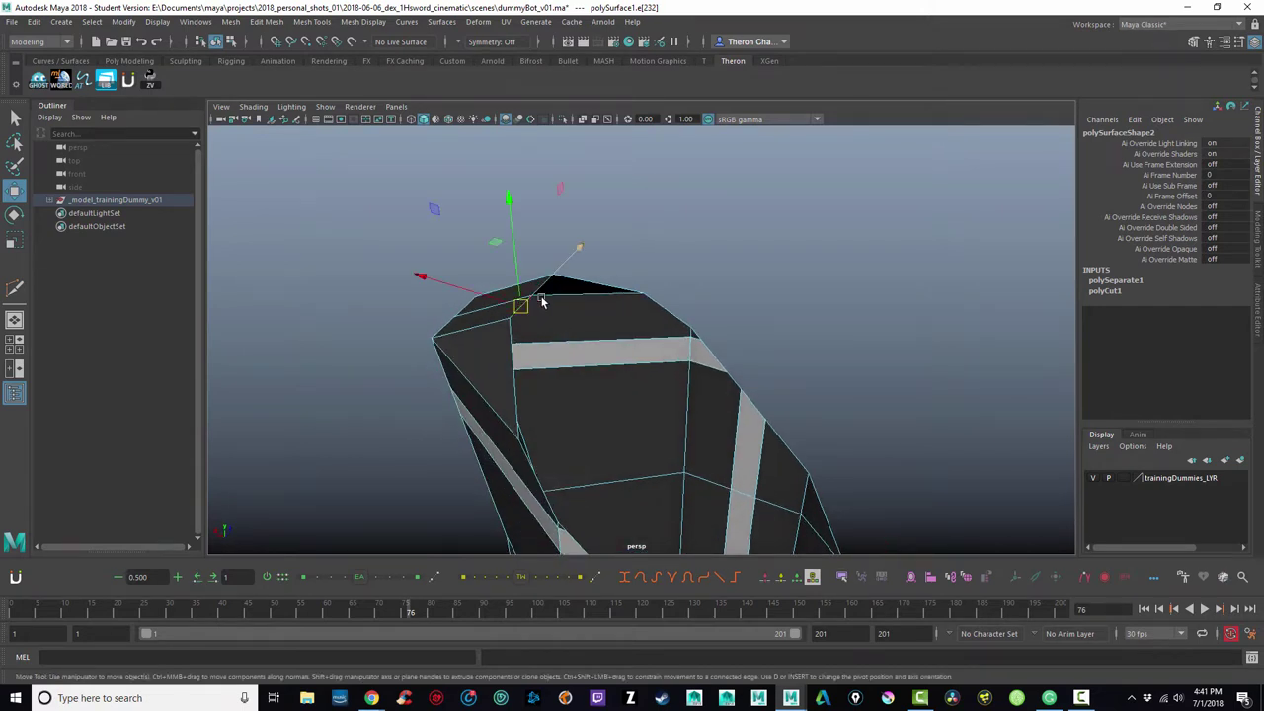
{"action": "key", "text": "q"}
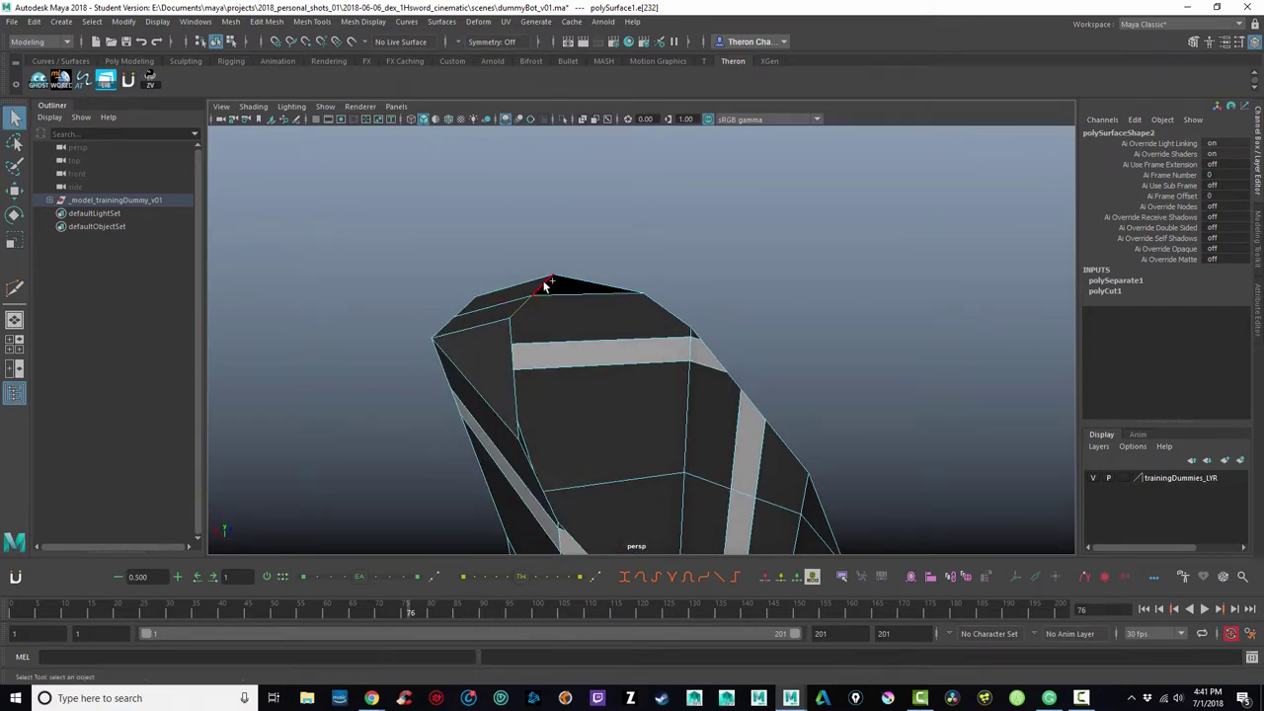
{"action": "left_click", "coordinate": [546, 286], "text": "shift"}
{"action": "mouse_move", "coordinate": [627, 341]}
{"action": "left_mouse_down", "text": "alt"}
{"action": "mouse_move", "coordinate": [601, 353]}
{"action": "mouse_move", "coordinate": [635, 366]}
{"action": "mouse_move", "coordinate": [595, 335]}
{"action": "mouse_move", "coordinate": [629, 327]}
{"action": "left_mouse_up", "text": "alt"}
{"action": "key", "text": "w"}
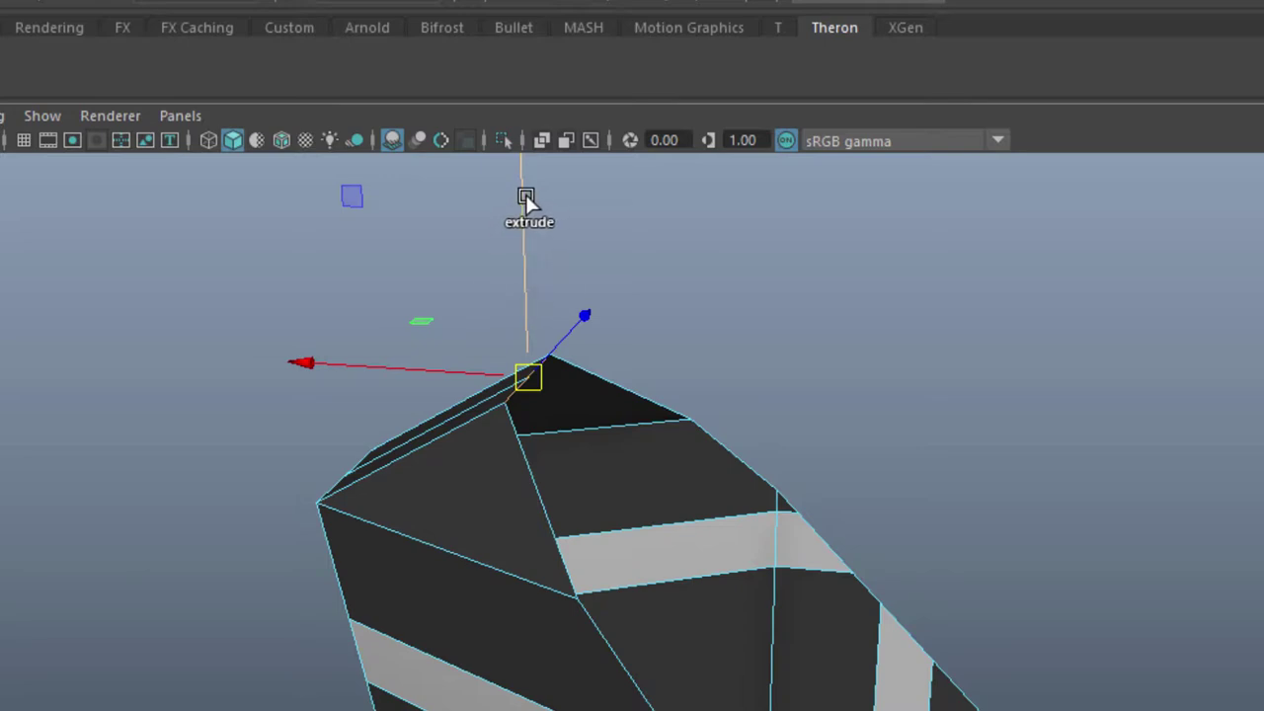
Step: Slide the extruded edge strip across the top of the piece along X
{"action": "left_click_drag", "start_coordinate": [526, 195], "coordinate": [511, 303]}
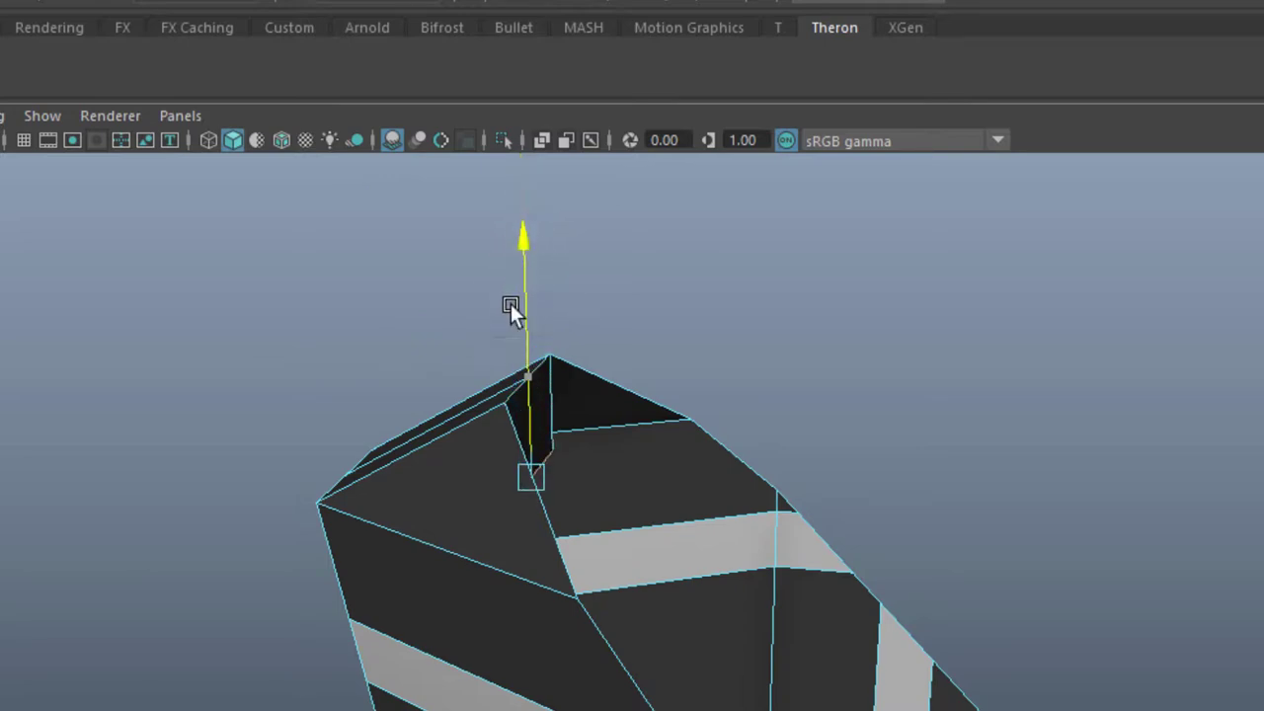
{"action": "left_click_drag", "start_coordinate": [866, 503], "coordinate": [590, 473], "text": "alt"}
{"action": "left_click_drag", "start_coordinate": [268, 437], "coordinate": [668, 495]}
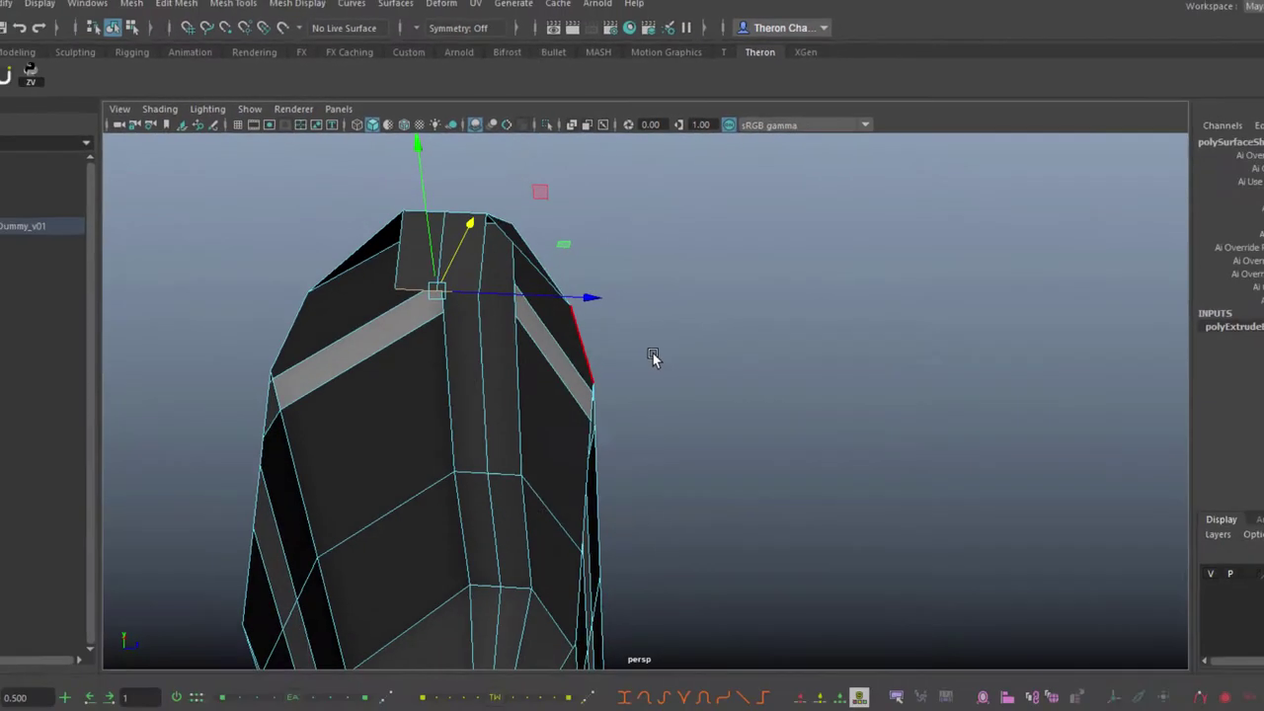
{"action": "left_click_drag", "start_coordinate": [648, 337], "coordinate": [620, 329], "text": "alt"}
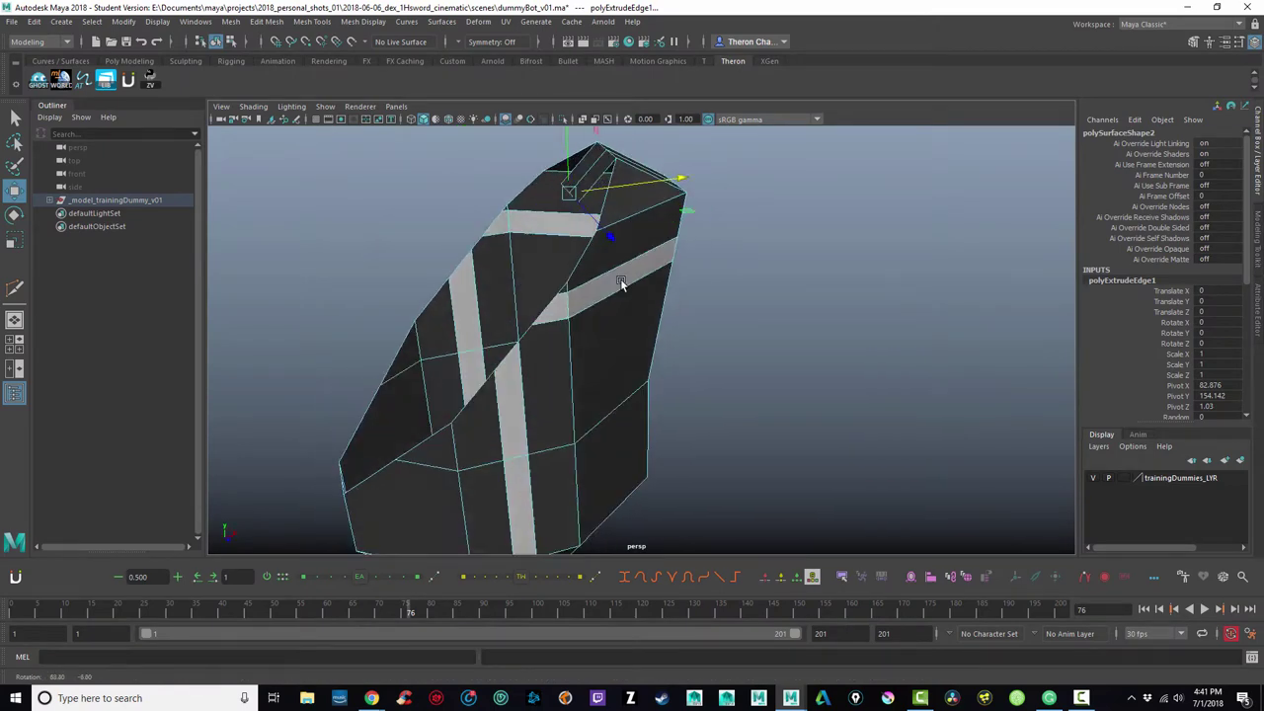
{"action": "left_click_drag", "start_coordinate": [620, 283], "coordinate": [724, 282], "text": "alt"}
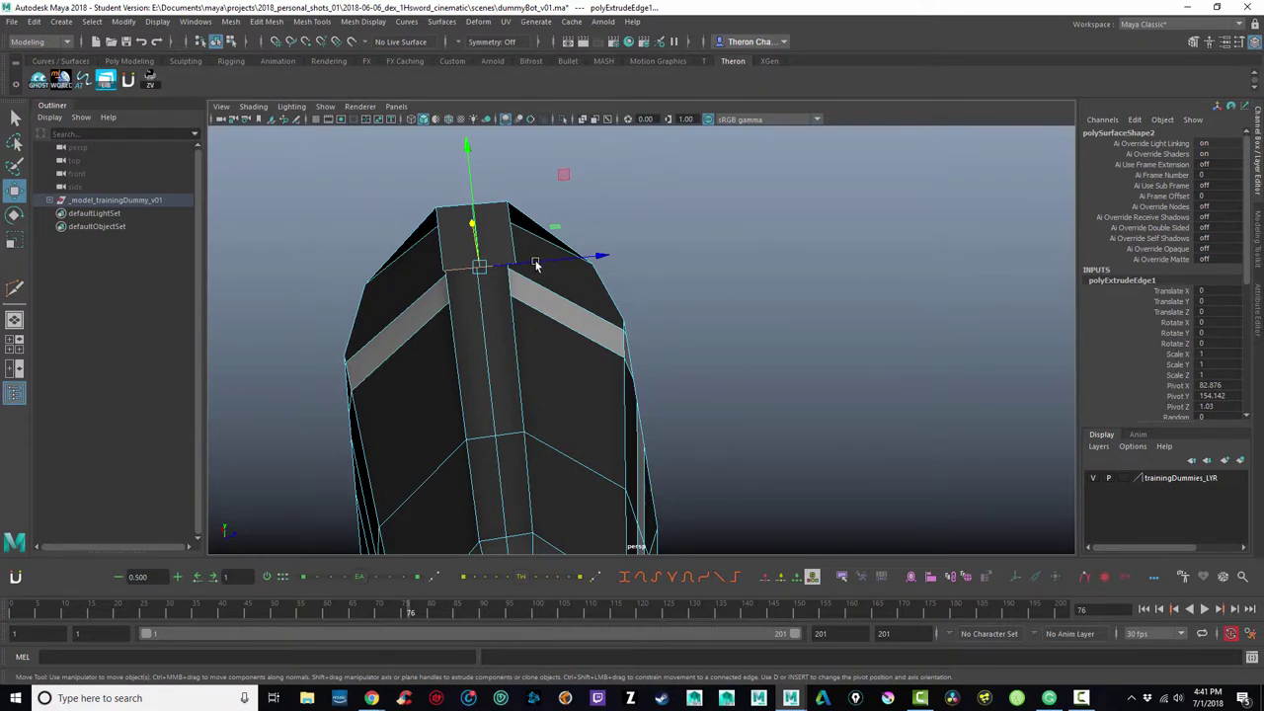
Step: Select the strip's corner vertex in vertex mode and activate the Target Weld Tool
{"action": "key", "text": "f"}
{"action": "mouse_move", "coordinate": [593, 247]}
{"action": "right_mouse_down"}
{"action": "mouse_move", "coordinate": [592, 229]}
{"action": "mouse_move", "coordinate": [578, 241]}
{"action": "right_mouse_up"}
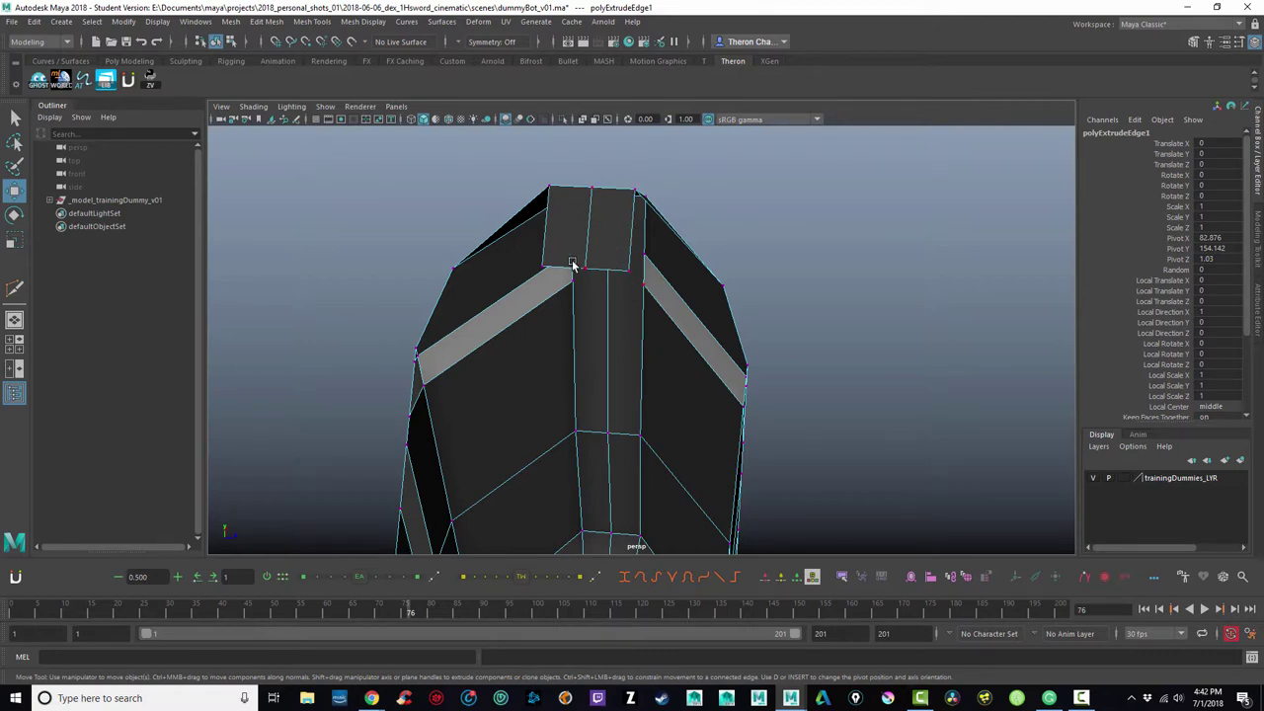
{"action": "left_click", "coordinate": [630, 269]}
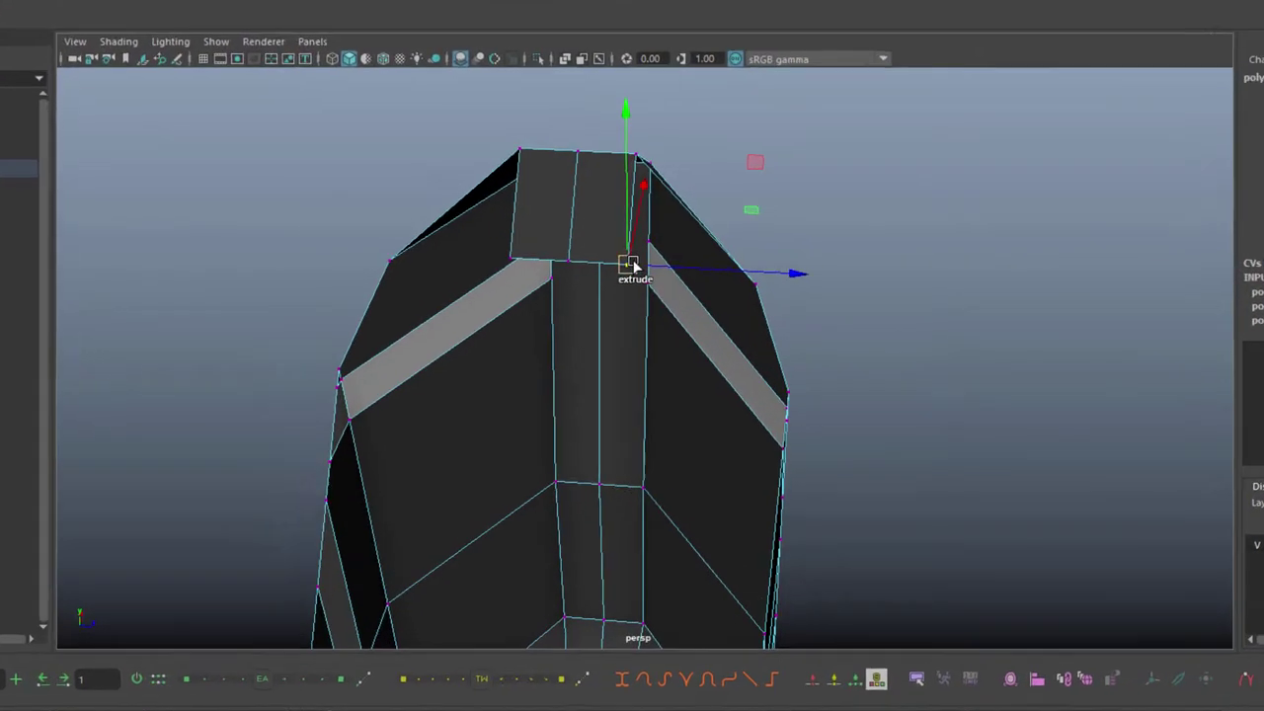
{"action": "right_click_drag", "start_coordinate": [632, 265], "coordinate": [634, 223], "text": "shift"}
{"action": "right_click_drag", "start_coordinate": [628, 160], "coordinate": [621, 254], "text": "shift"}
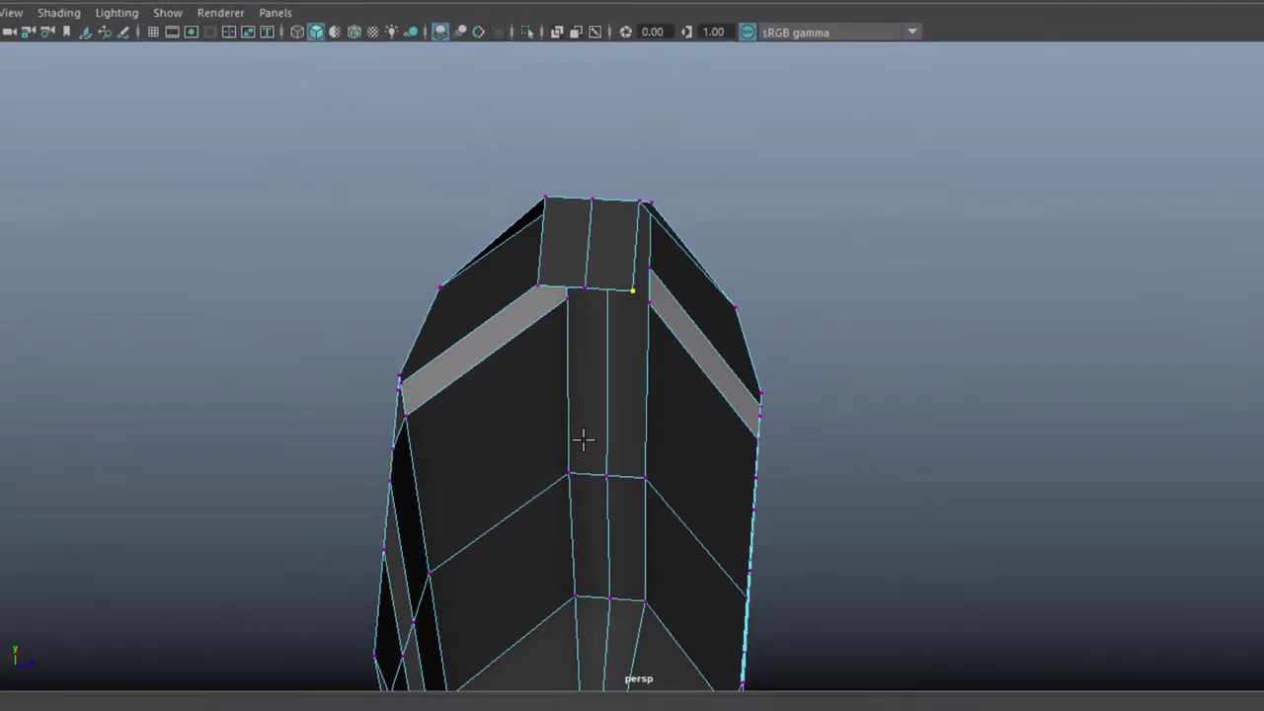
{"action": "left_click_drag", "start_coordinate": [582, 440], "coordinate": [684, 325], "text": "alt"}
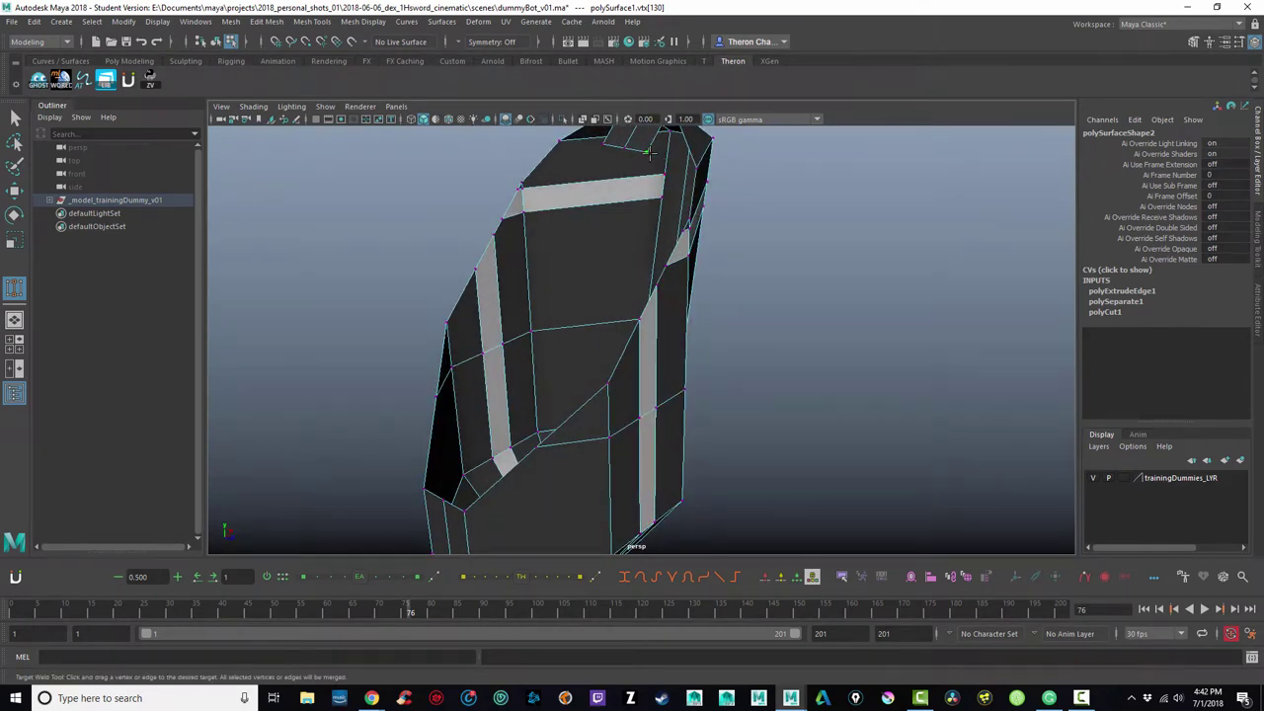
Step: Weld the strip's three top vertices onto the lower-left rim vertices
{"action": "left_click_drag", "start_coordinate": [645, 152], "coordinate": [464, 481]}
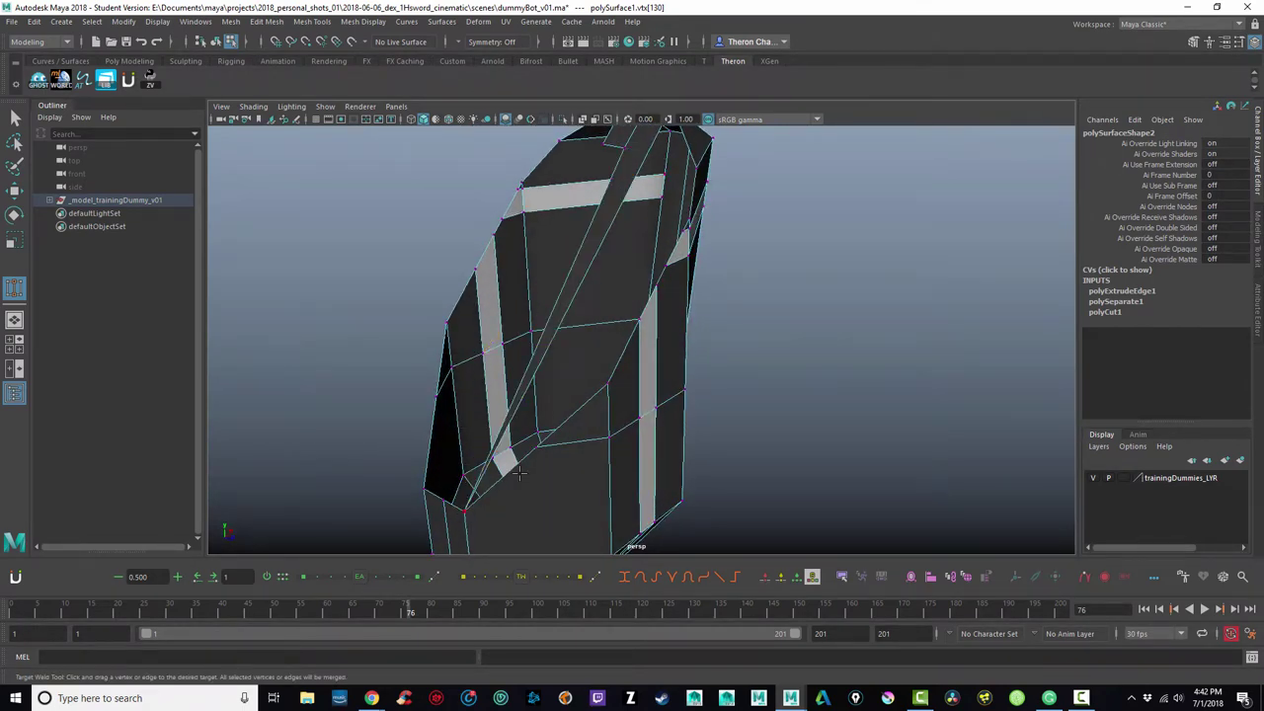
{"action": "left_click_drag", "start_coordinate": [624, 148], "coordinate": [444, 489]}
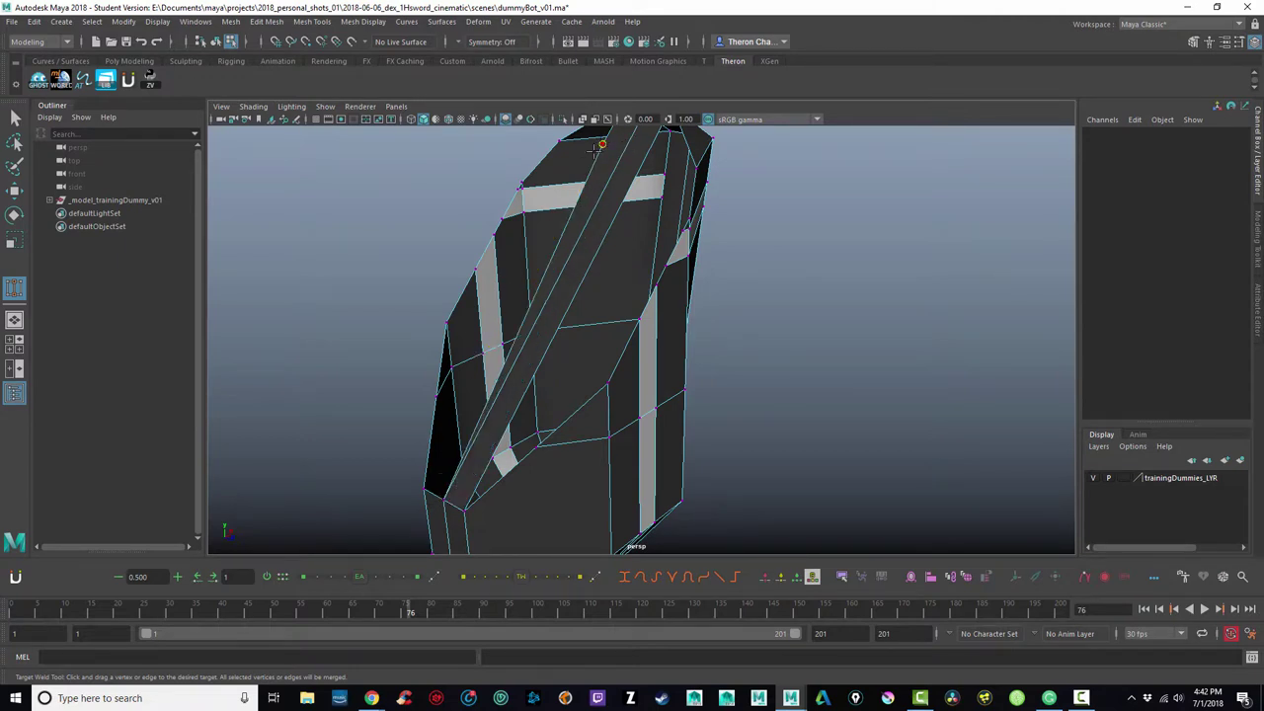
{"action": "left_click_drag", "start_coordinate": [601, 145], "coordinate": [423, 491]}
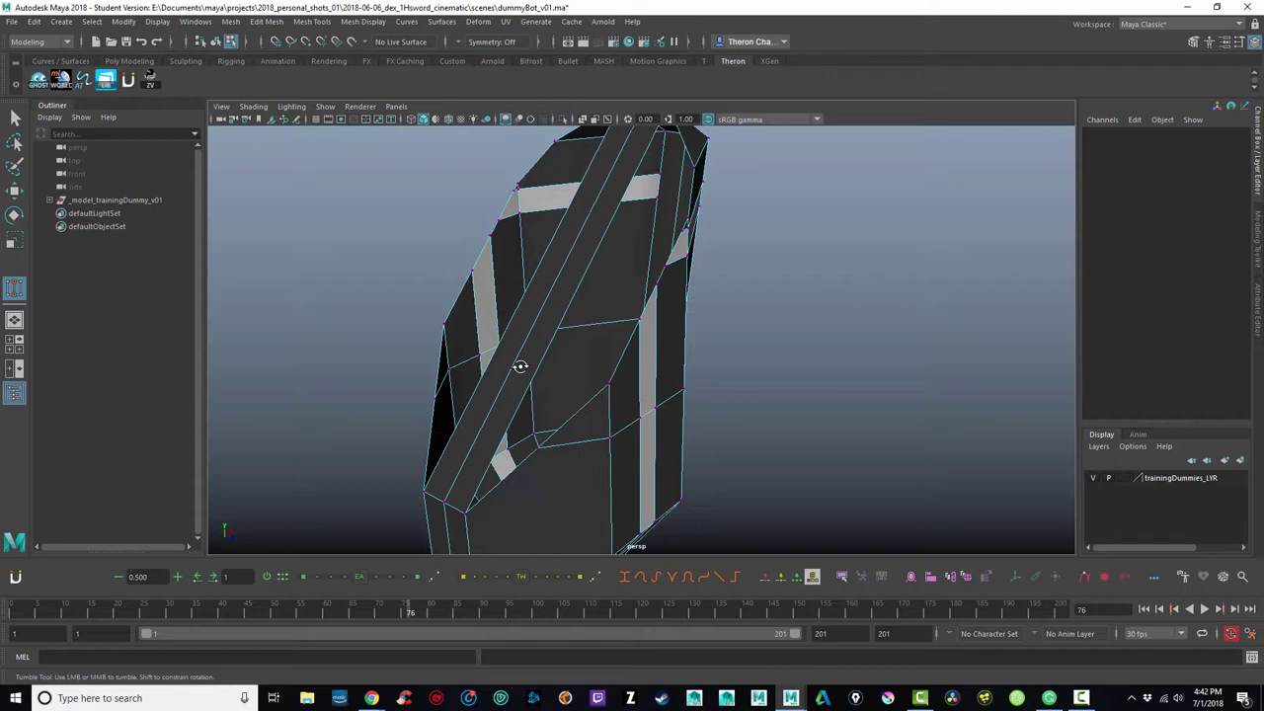
{"action": "left_click_drag", "start_coordinate": [520, 366], "coordinate": [601, 284], "text": "alt"}
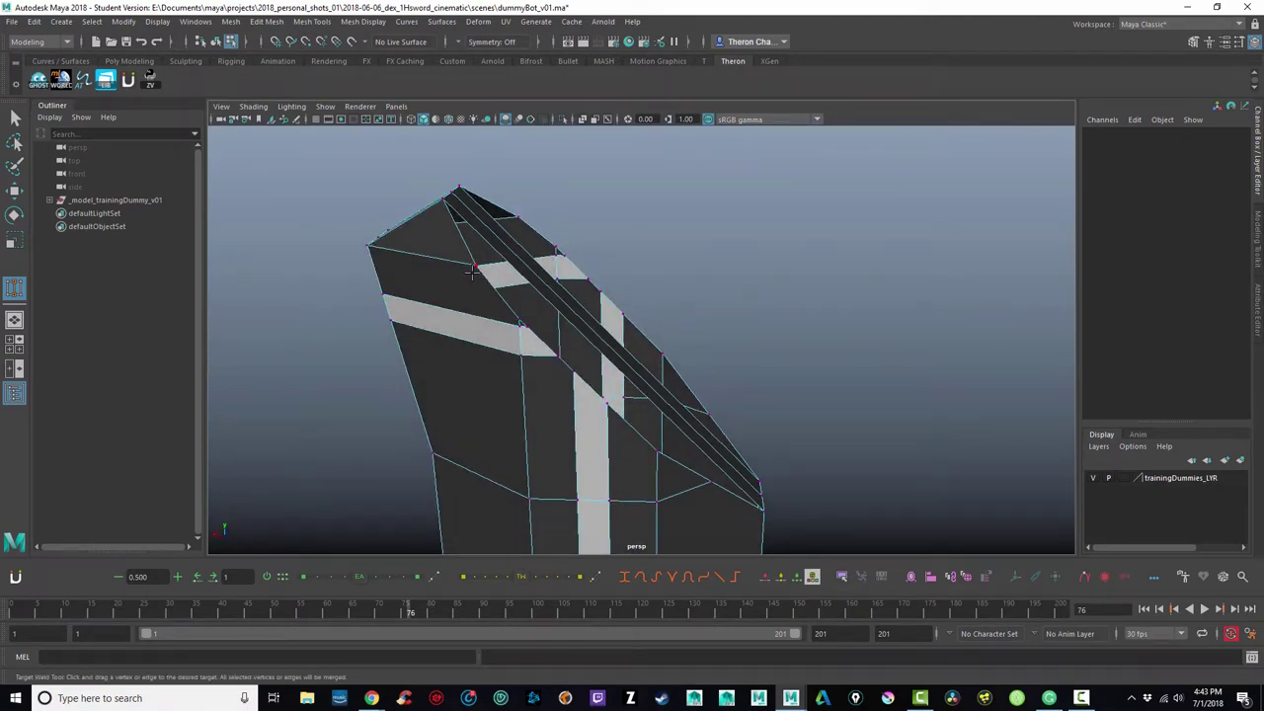
{"action": "left_click_drag", "start_coordinate": [555, 312], "coordinate": [476, 312], "text": "alt"}
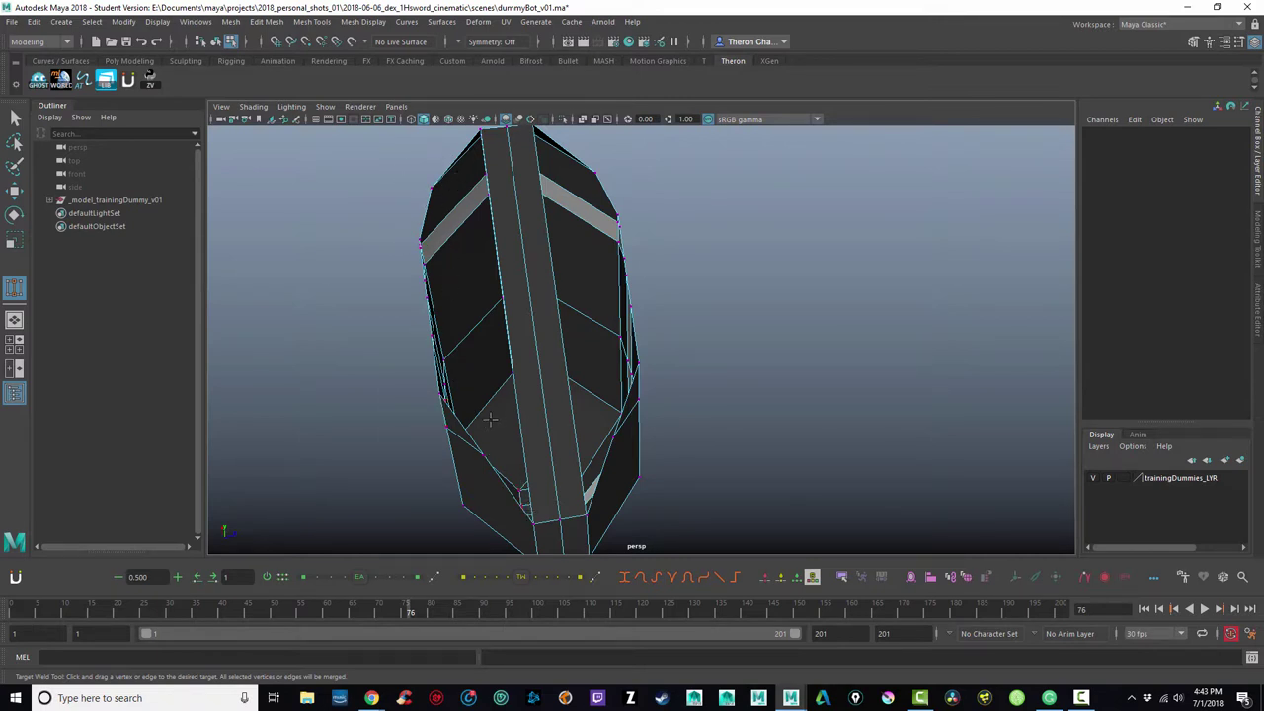
{"action": "left_click_drag", "start_coordinate": [683, 311], "coordinate": [618, 345], "text": "alt"}
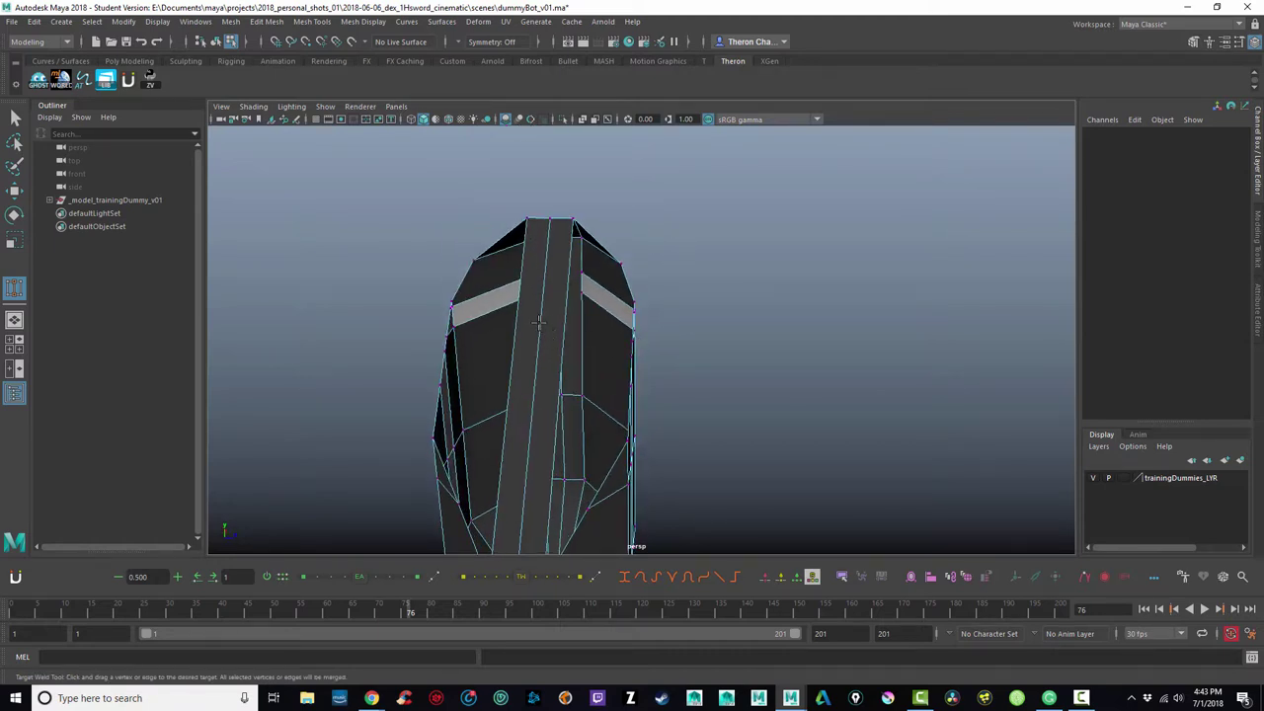
Step: Cut a new edge across the opening with Multi-Cut
{"action": "key", "text": "w"}
{"action": "right_click_drag", "start_coordinate": [546, 319], "coordinate": [482, 318], "text": "shift"}
{"action": "key", "text": "w"}
{"action": "left_click_drag", "start_coordinate": [533, 325], "coordinate": [527, 372], "text": "alt"}
Step: Target-weld the new edge vertex onto the lower-left and lower-right rim vertices, then undo the last merge
{"action": "left_click", "coordinate": [526, 373]}
{"action": "left_click", "coordinate": [502, 371]}
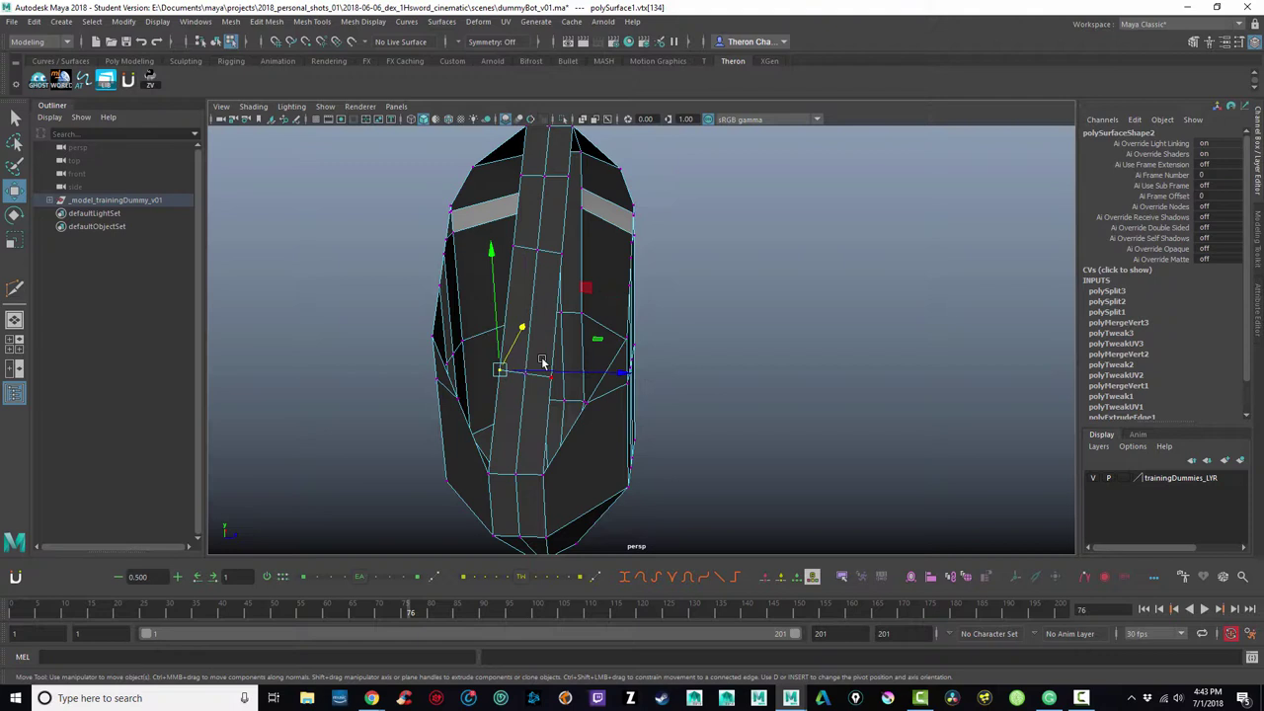
{"action": "mouse_move", "coordinate": [501, 369]}
{"action": "right_mouse_down", "text": "shift"}
{"action": "mouse_move", "coordinate": [507, 342]}
{"action": "mouse_move", "coordinate": [502, 378]}
{"action": "right_mouse_up", "text": "shift"}
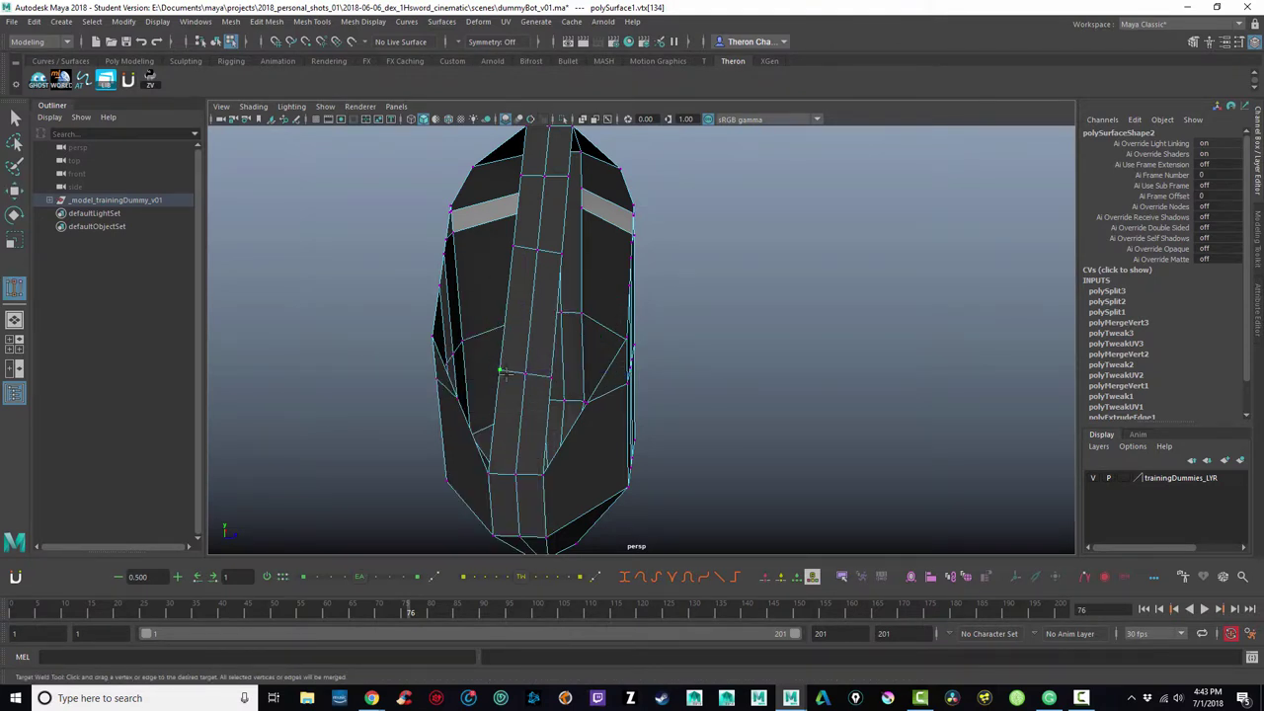
{"action": "left_click_drag", "start_coordinate": [501, 372], "coordinate": [458, 396]}
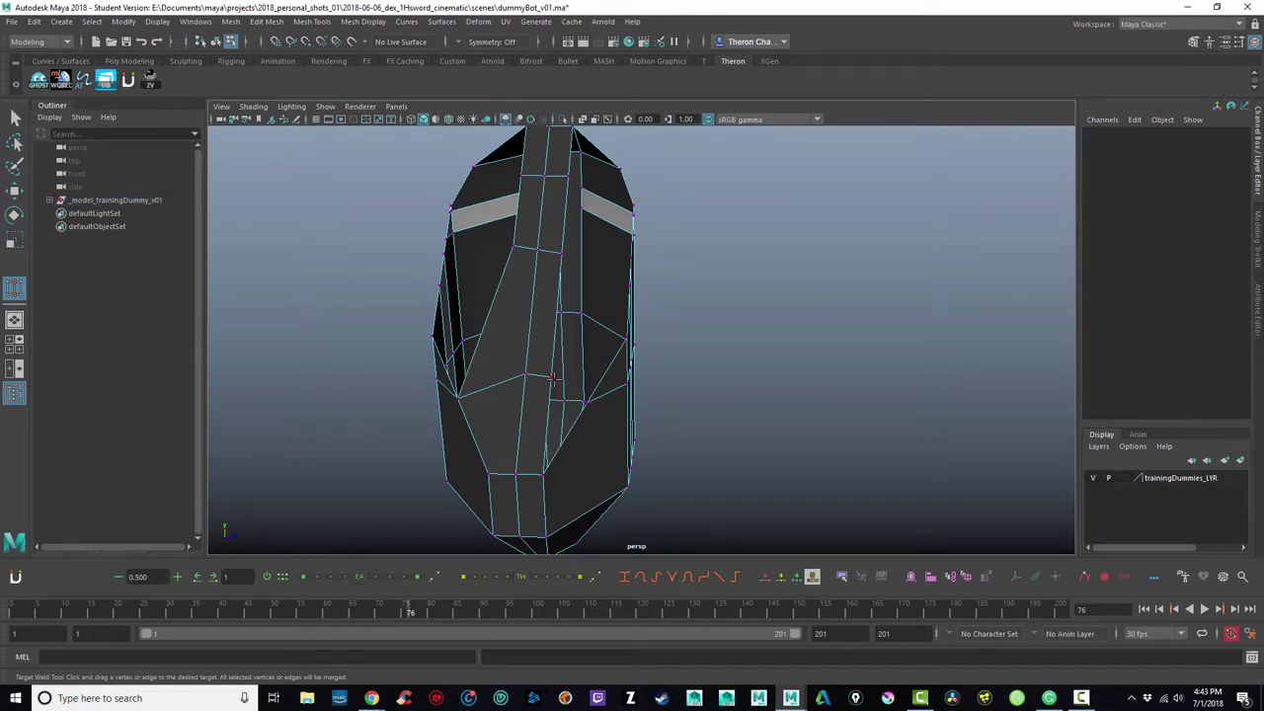
{"action": "left_click_drag", "start_coordinate": [551, 376], "coordinate": [588, 401]}
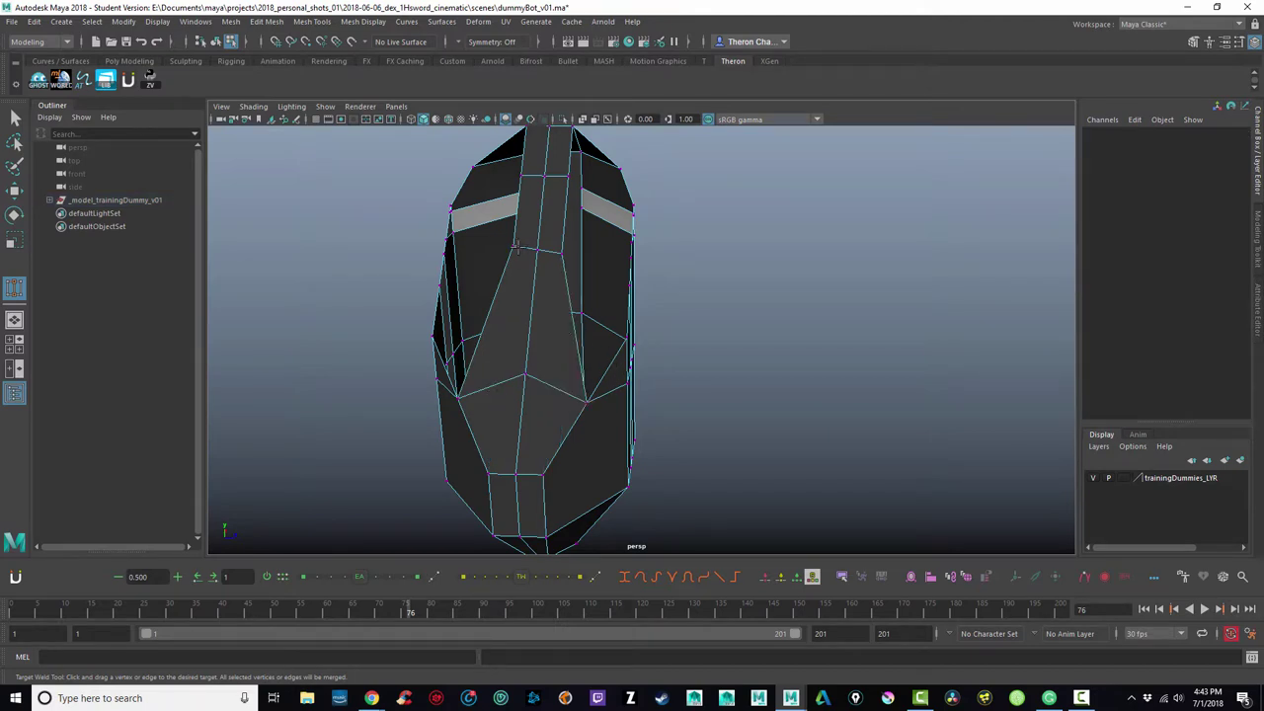
{"action": "left_click_drag", "start_coordinate": [504, 246], "coordinate": [471, 285], "text": "alt"}
{"action": "key", "text": "ctrl+z"}
Step: Weld the remaining vertices onto their left, upper-right and right neighbours to close the front face cleanly
{"action": "left_click_drag", "start_coordinate": [604, 291], "coordinate": [521, 319], "text": "alt"}
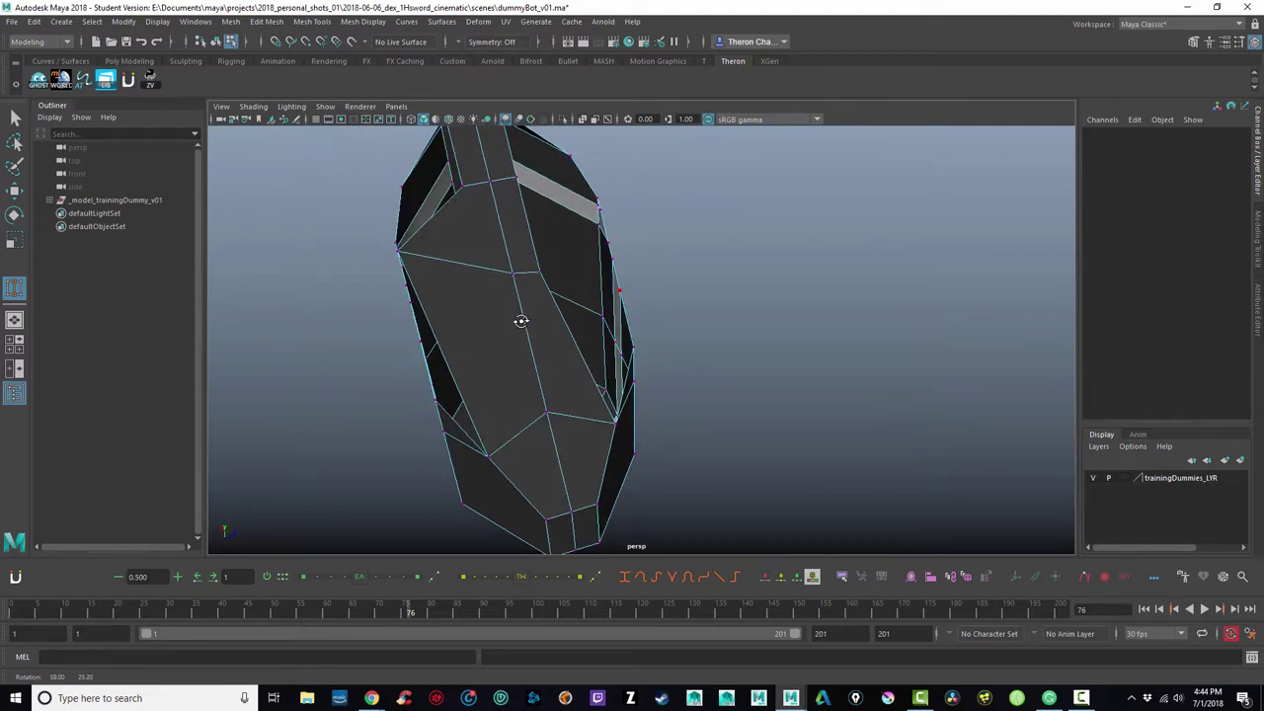
{"action": "left_click_drag", "start_coordinate": [497, 192], "coordinate": [456, 290], "text": "alt"}
{"action": "left_click_drag", "start_coordinate": [571, 277], "coordinate": [622, 256]}
{"action": "left_click_drag", "start_coordinate": [637, 330], "coordinate": [591, 372]}
{"action": "left_click_drag", "start_coordinate": [725, 345], "coordinate": [710, 435], "text": "alt"}
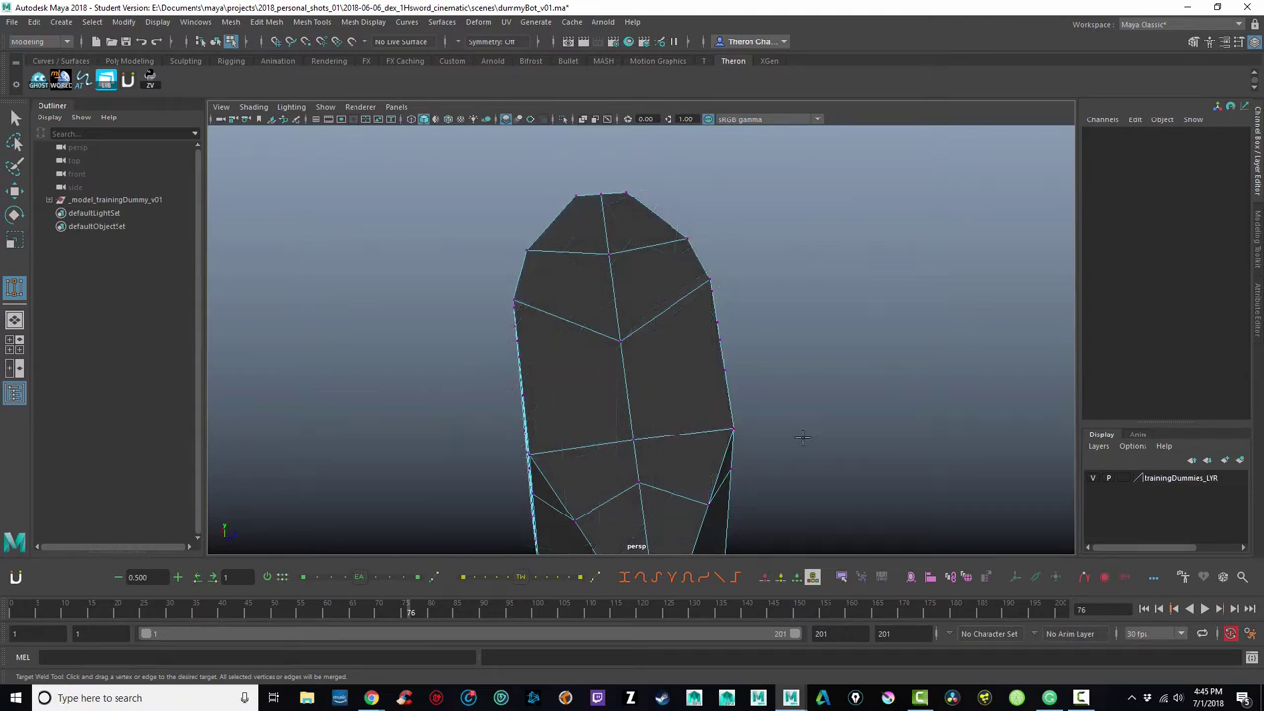
{"action": "mouse_move", "coordinate": [798, 438]}
{"action": "left_mouse_down", "text": "alt"}
{"action": "mouse_move", "coordinate": [840, 431]}
{"action": "mouse_move", "coordinate": [748, 415]}
{"action": "mouse_move", "coordinate": [681, 373]}
{"action": "mouse_move", "coordinate": [652, 426]}
{"action": "mouse_move", "coordinate": [810, 437]}
{"action": "mouse_move", "coordinate": [795, 431]}
{"action": "left_mouse_up", "text": "alt"}
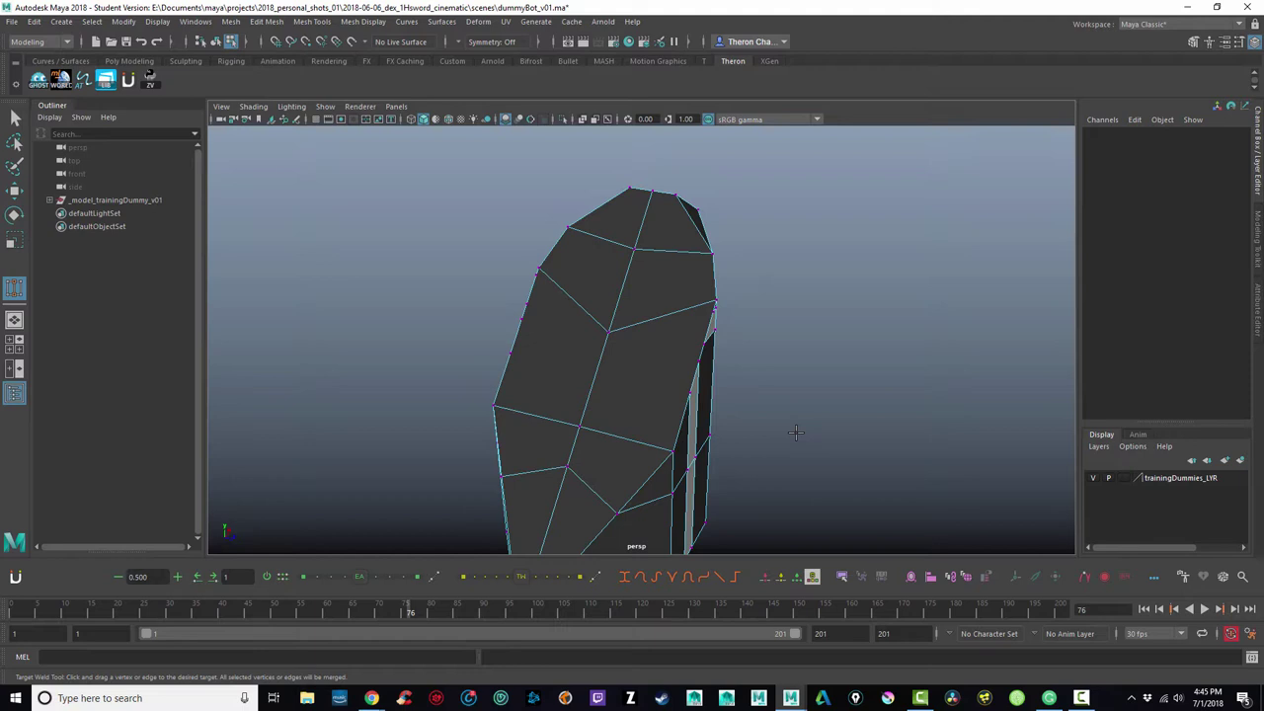
{"action": "left_click_drag", "start_coordinate": [682, 380], "coordinate": [728, 390], "text": "alt"}
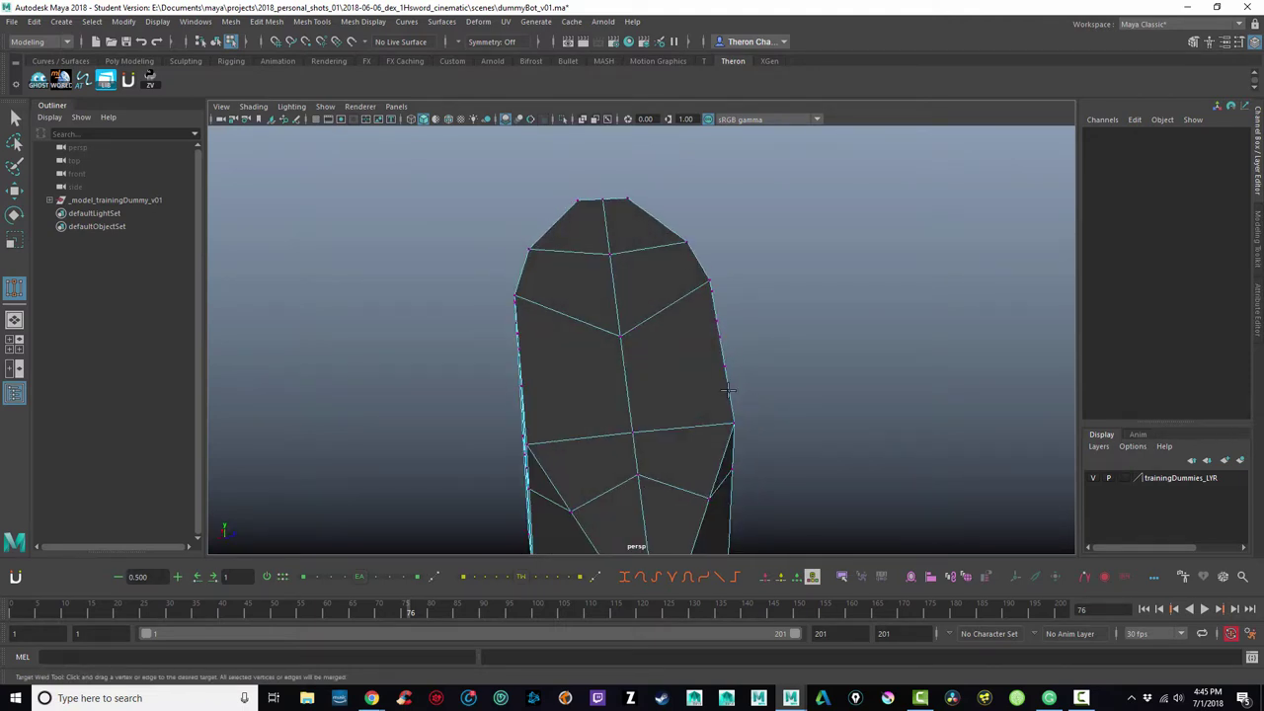
Step: Switch the lower piece to face mode and select all the cap faces over the cut
{"action": "right_click", "coordinate": [659, 372]}
{"action": "left_click", "coordinate": [659, 364]}
{"action": "key", "text": "w"}
{"action": "left_click", "coordinate": [593, 231]}
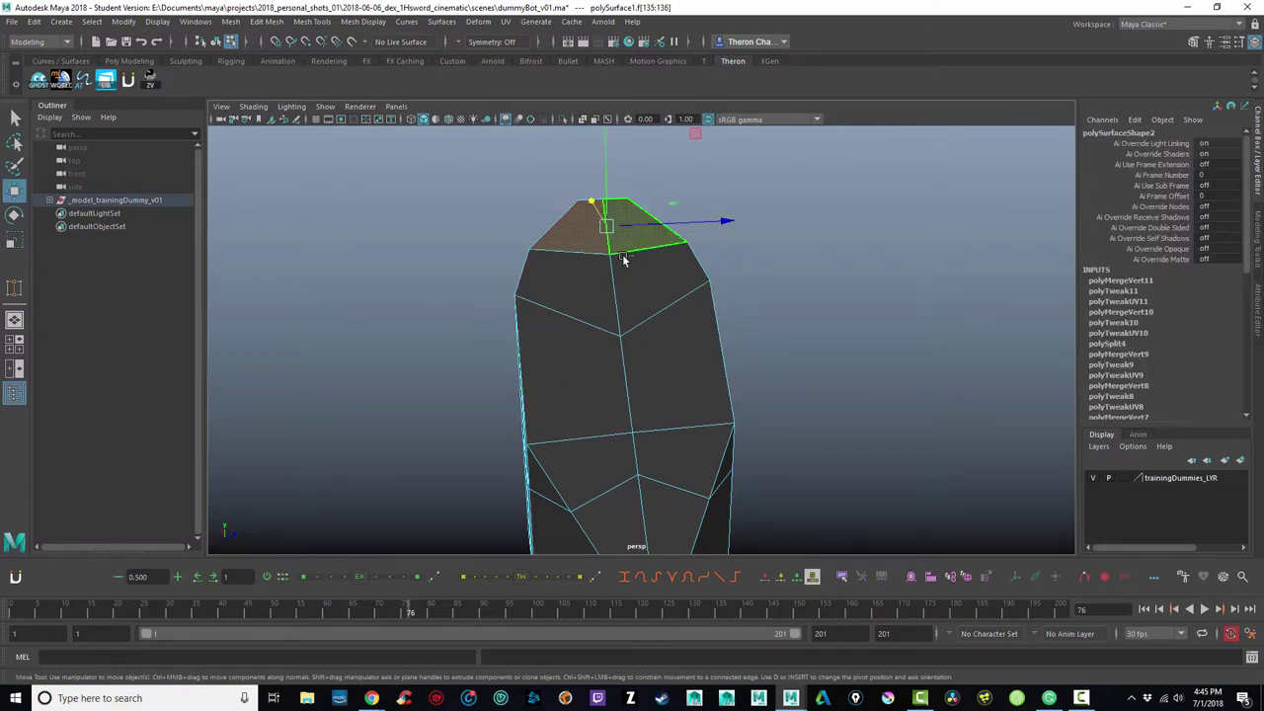
{"action": "left_click", "coordinate": [652, 282], "text": "shift"}
{"action": "left_click", "coordinate": [564, 366], "text": "shift"}
{"action": "left_click", "coordinate": [567, 465], "text": "shift"}
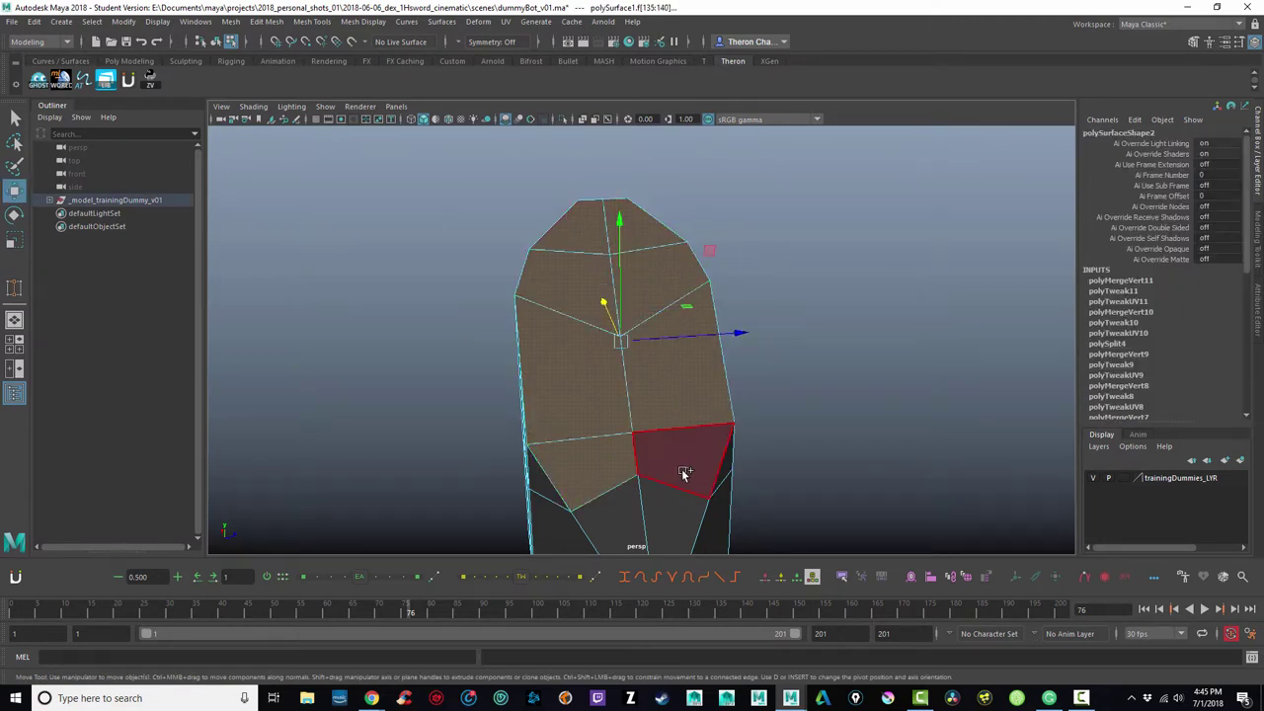
{"action": "left_click", "coordinate": [686, 470], "text": "shift"}
{"action": "left_click_drag", "start_coordinate": [699, 451], "coordinate": [824, 443], "text": "alt"}
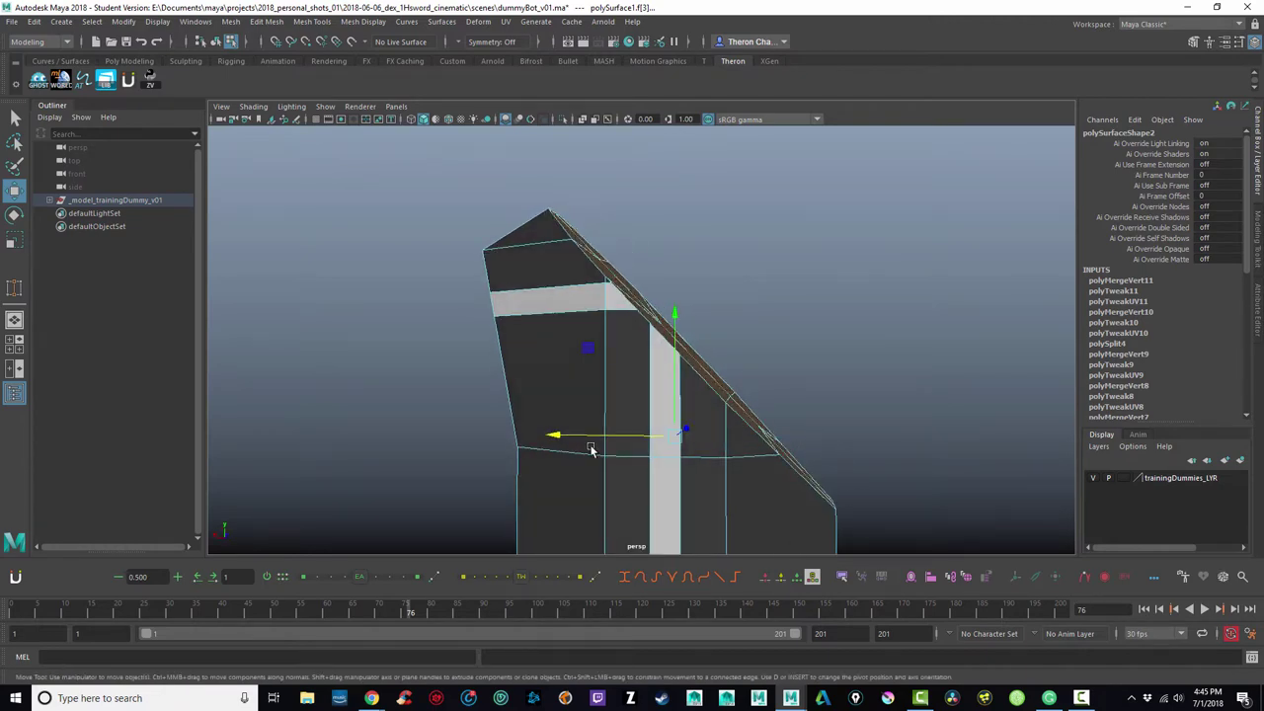
{"action": "left_click_drag", "start_coordinate": [871, 397], "coordinate": [662, 328], "text": "alt"}
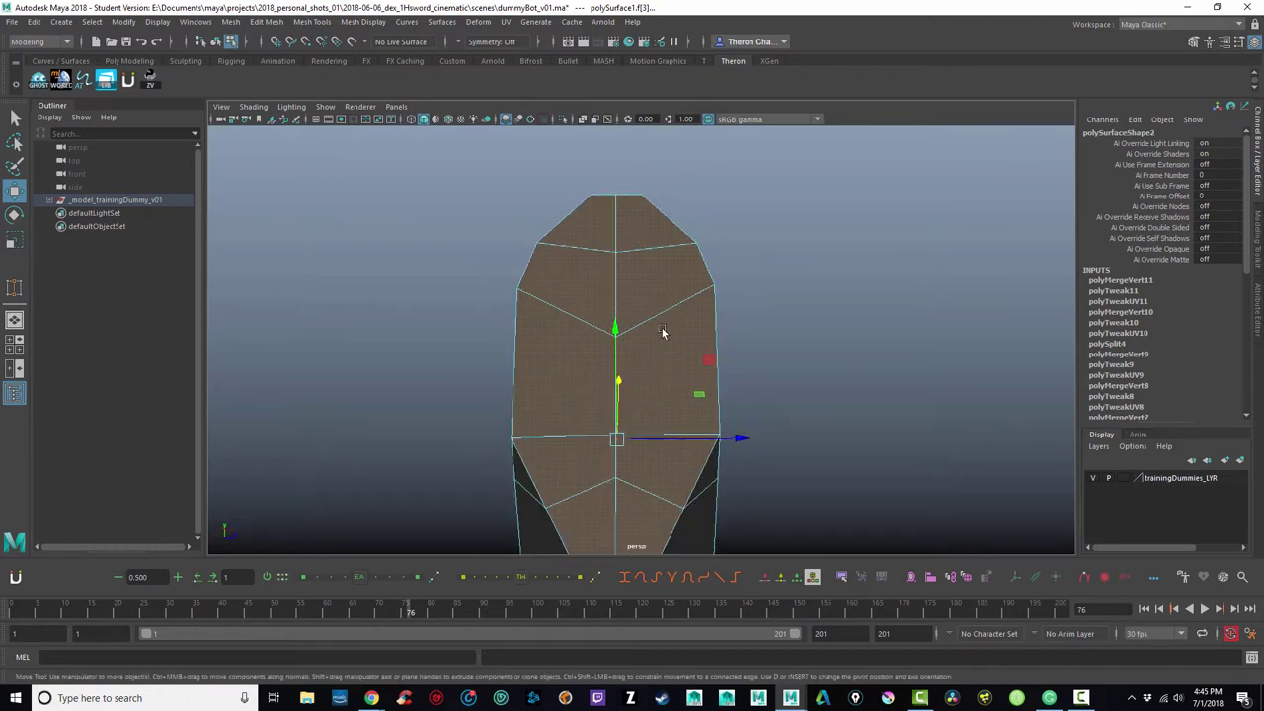
Step: Assign the existing lambert1 material to the cap faces, then return to Object Mode and dolly out to both pieces
{"action": "right_click_drag", "start_coordinate": [659, 347], "coordinate": [758, 683]}
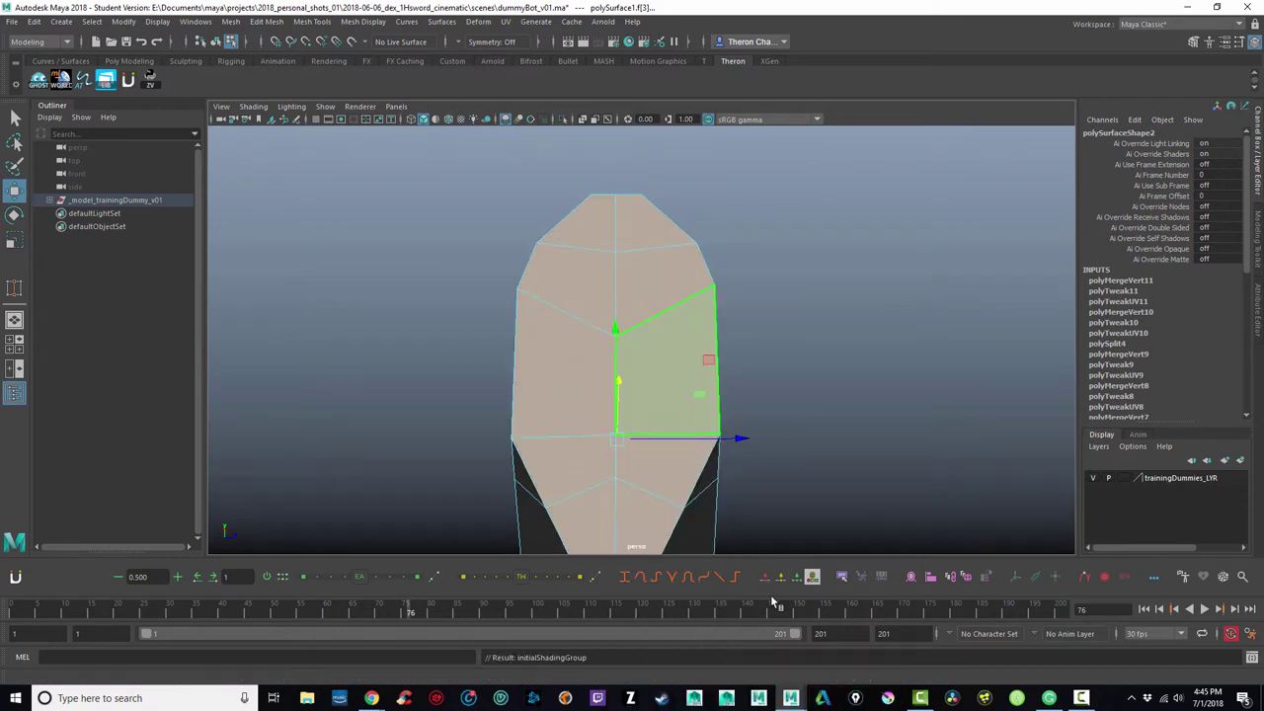
{"action": "left_click", "coordinate": [783, 437]}
{"action": "left_click_drag", "start_coordinate": [783, 437], "coordinate": [894, 392], "text": "alt"}
{"action": "right_click_drag", "start_coordinate": [626, 357], "coordinate": [686, 300]}
{"action": "left_click_drag", "start_coordinate": [937, 443], "coordinate": [902, 445], "text": "alt"}
{"action": "right_click_drag", "start_coordinate": [902, 445], "coordinate": [581, 369], "text": "alt"}
{"action": "left_click_drag", "start_coordinate": [580, 370], "coordinate": [923, 339], "text": "alt"}
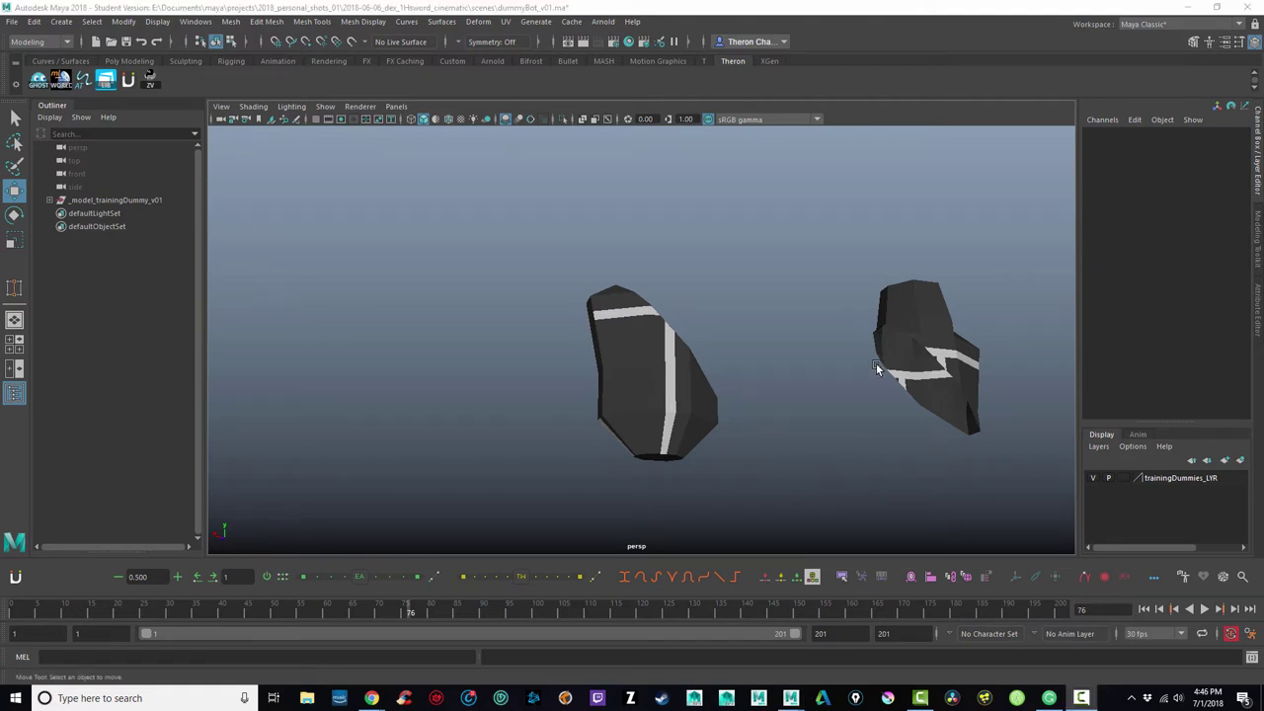
{"action": "left_click_drag", "start_coordinate": [841, 368], "coordinate": [731, 397], "text": "alt"}
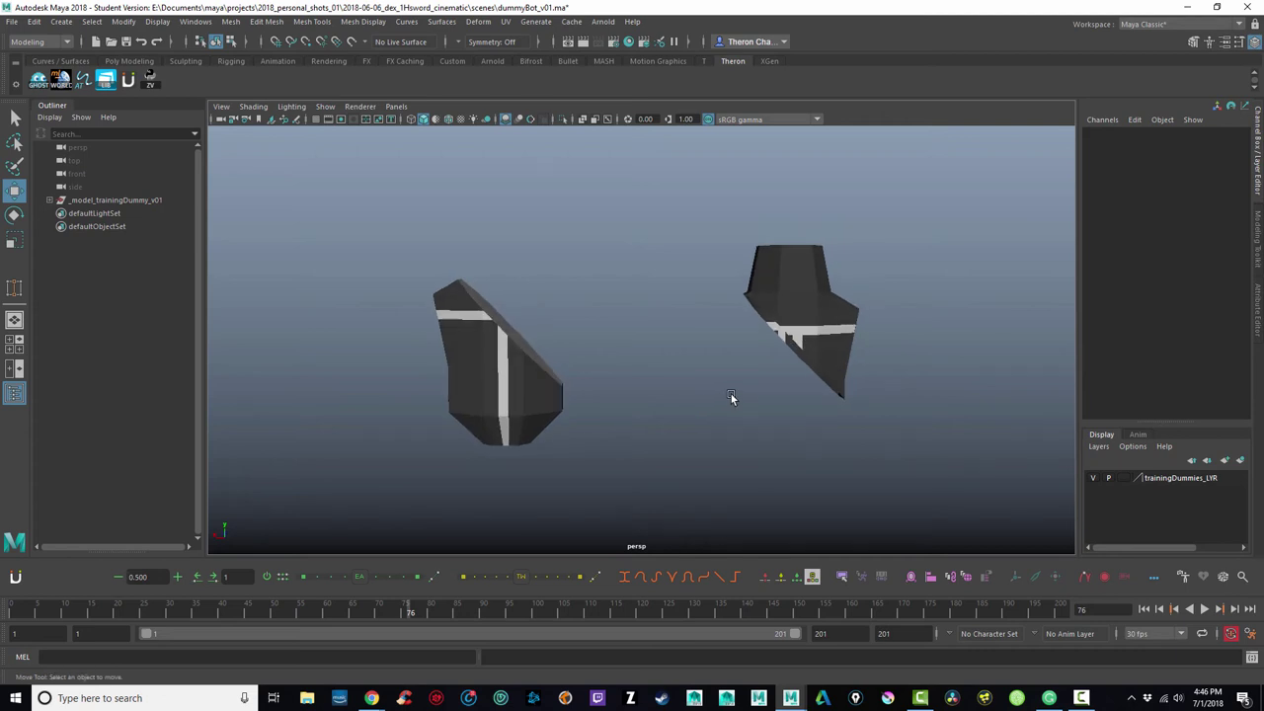